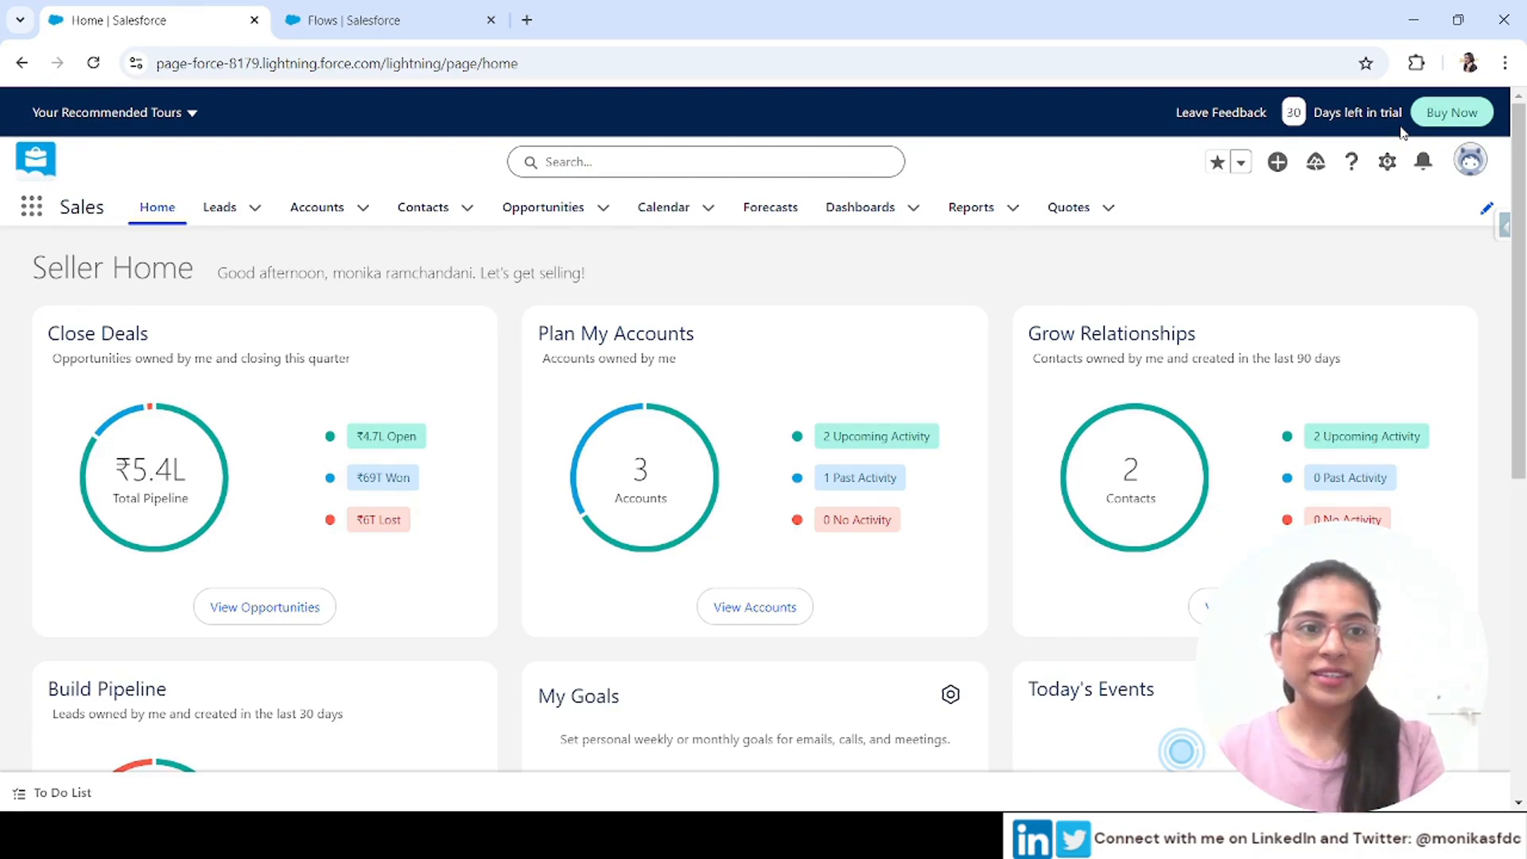
Open Setup and go to Outbound Change Sets using the Quick Find search for change
left_click(1387, 163)
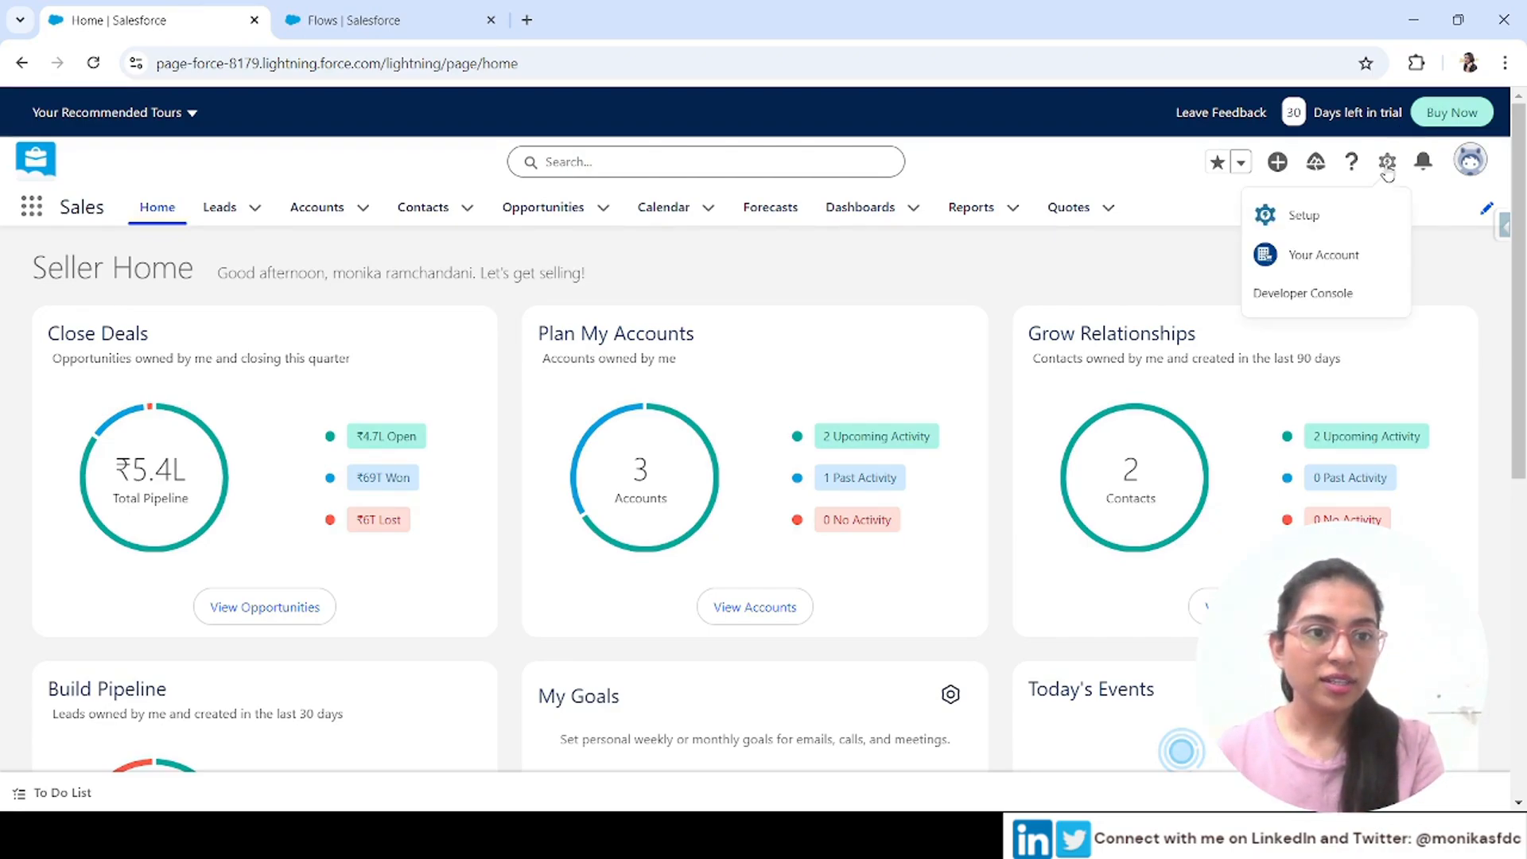
left_click(1305, 215)
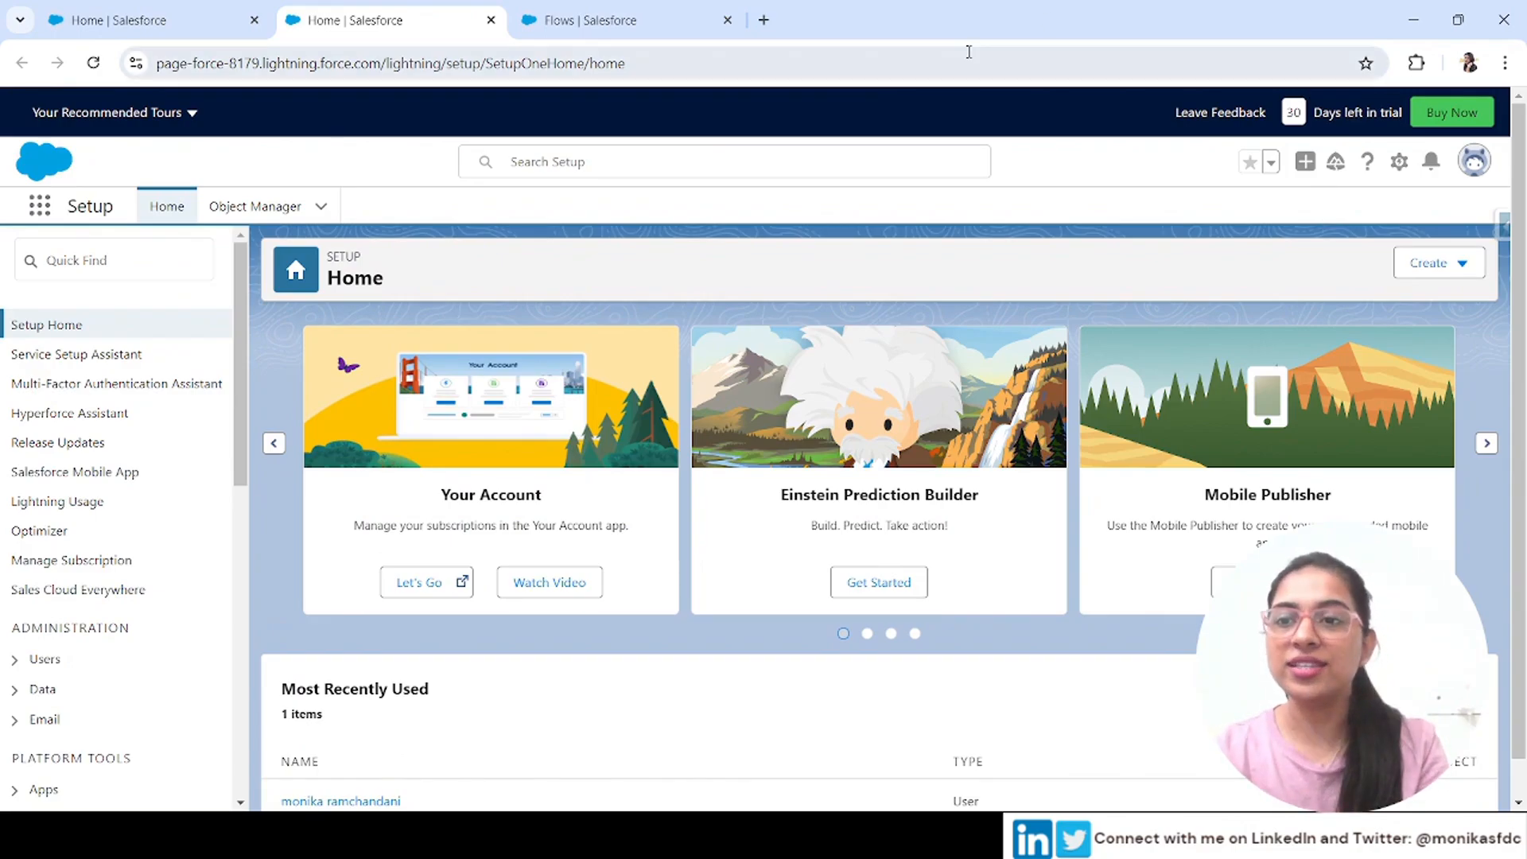
left_click(126, 248)
type("change")
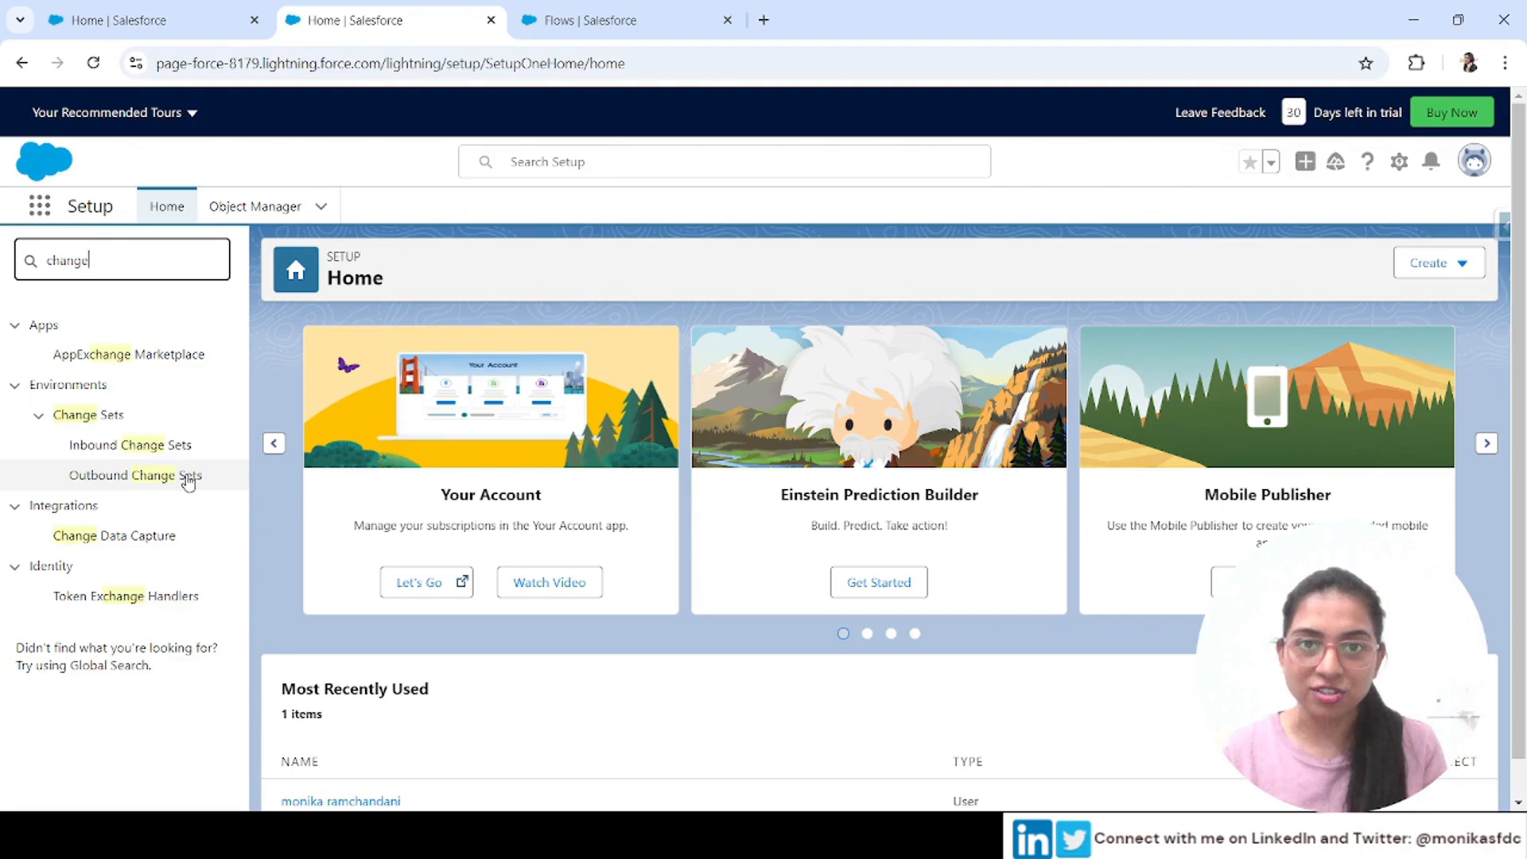
left_click(128, 480)
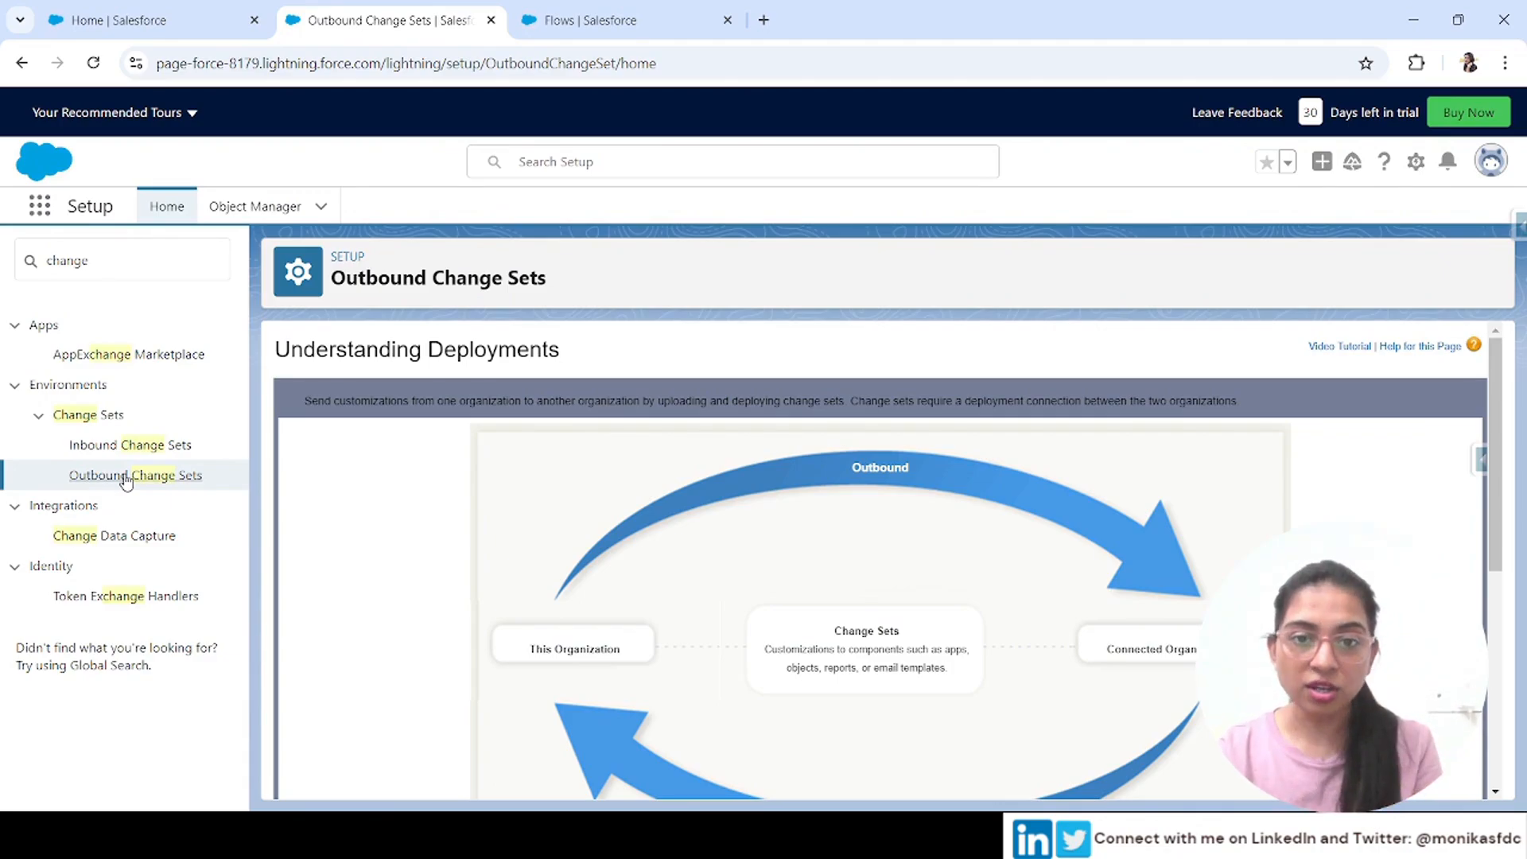
Review the Understanding Deployments diagram of outbound and inbound change sets between organizations
scroll(831, 704, "down", 2)
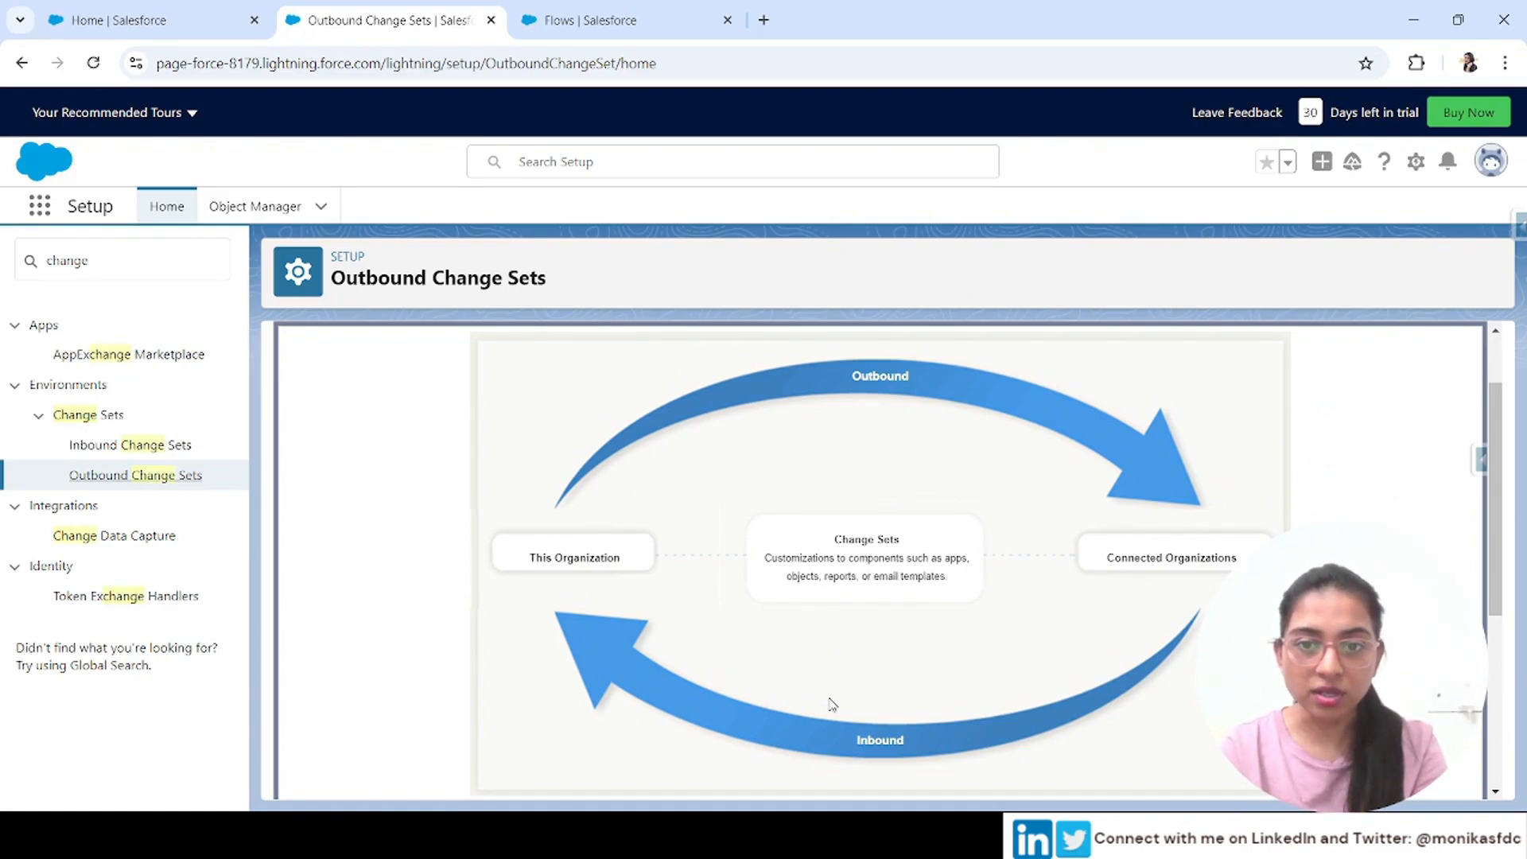
left_click_drag(528, 558, 623, 567)
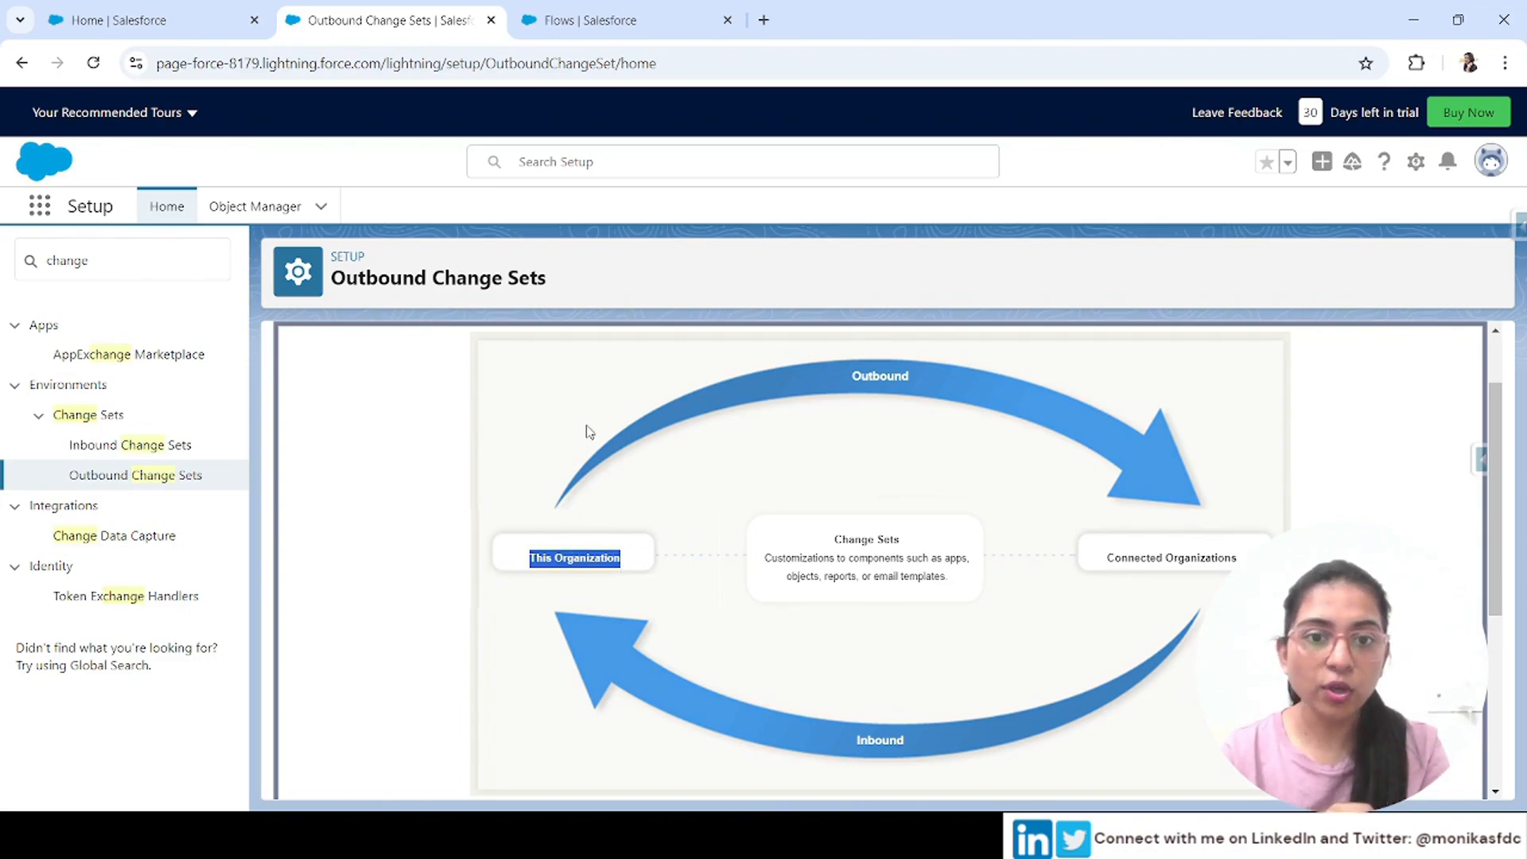
left_click_drag(1105, 566, 1238, 563)
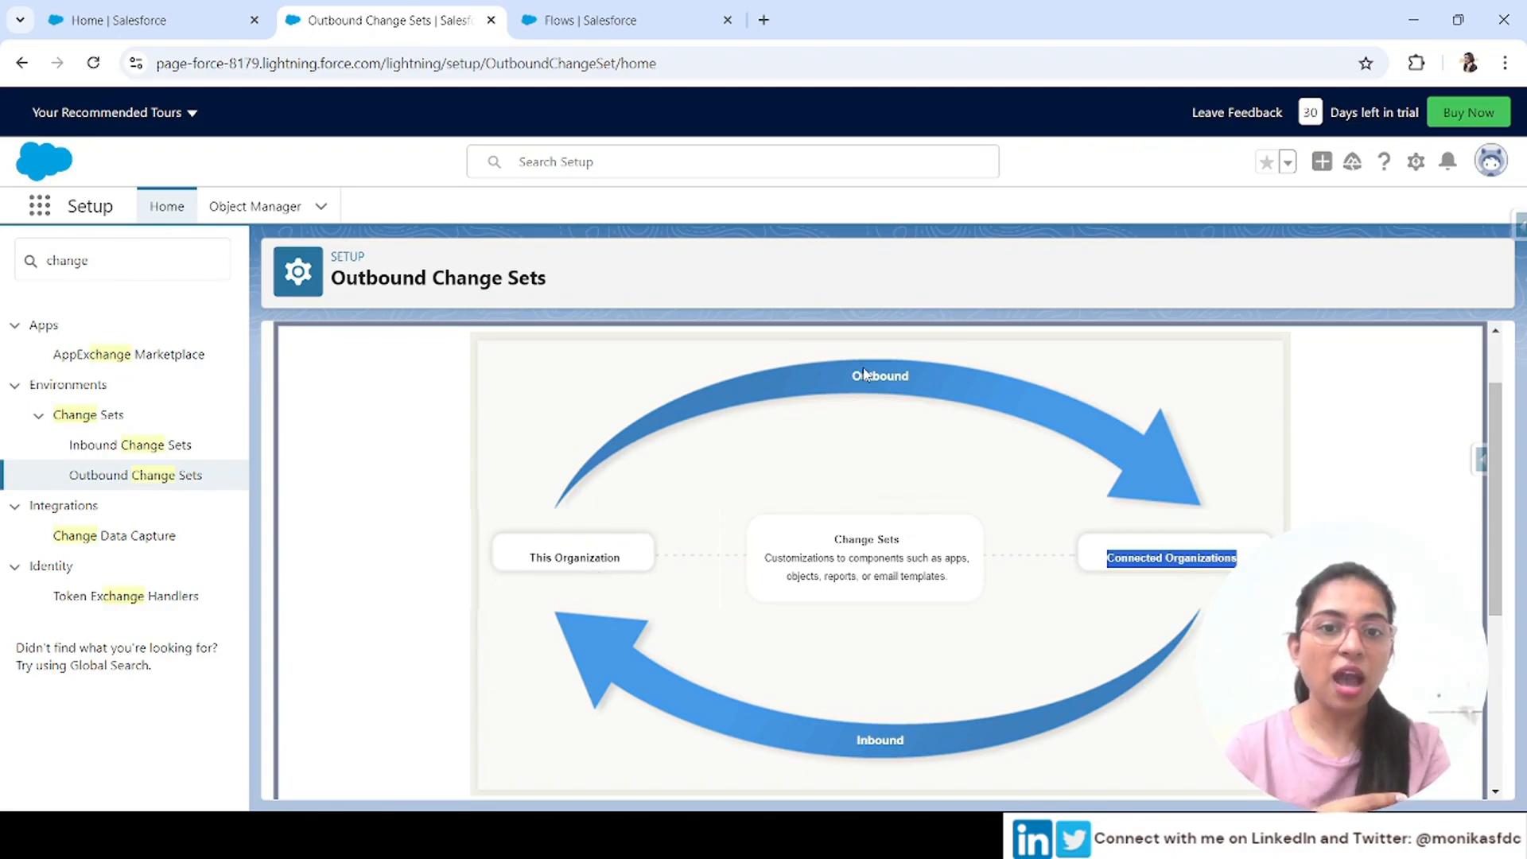
left_click_drag(851, 375, 919, 382)
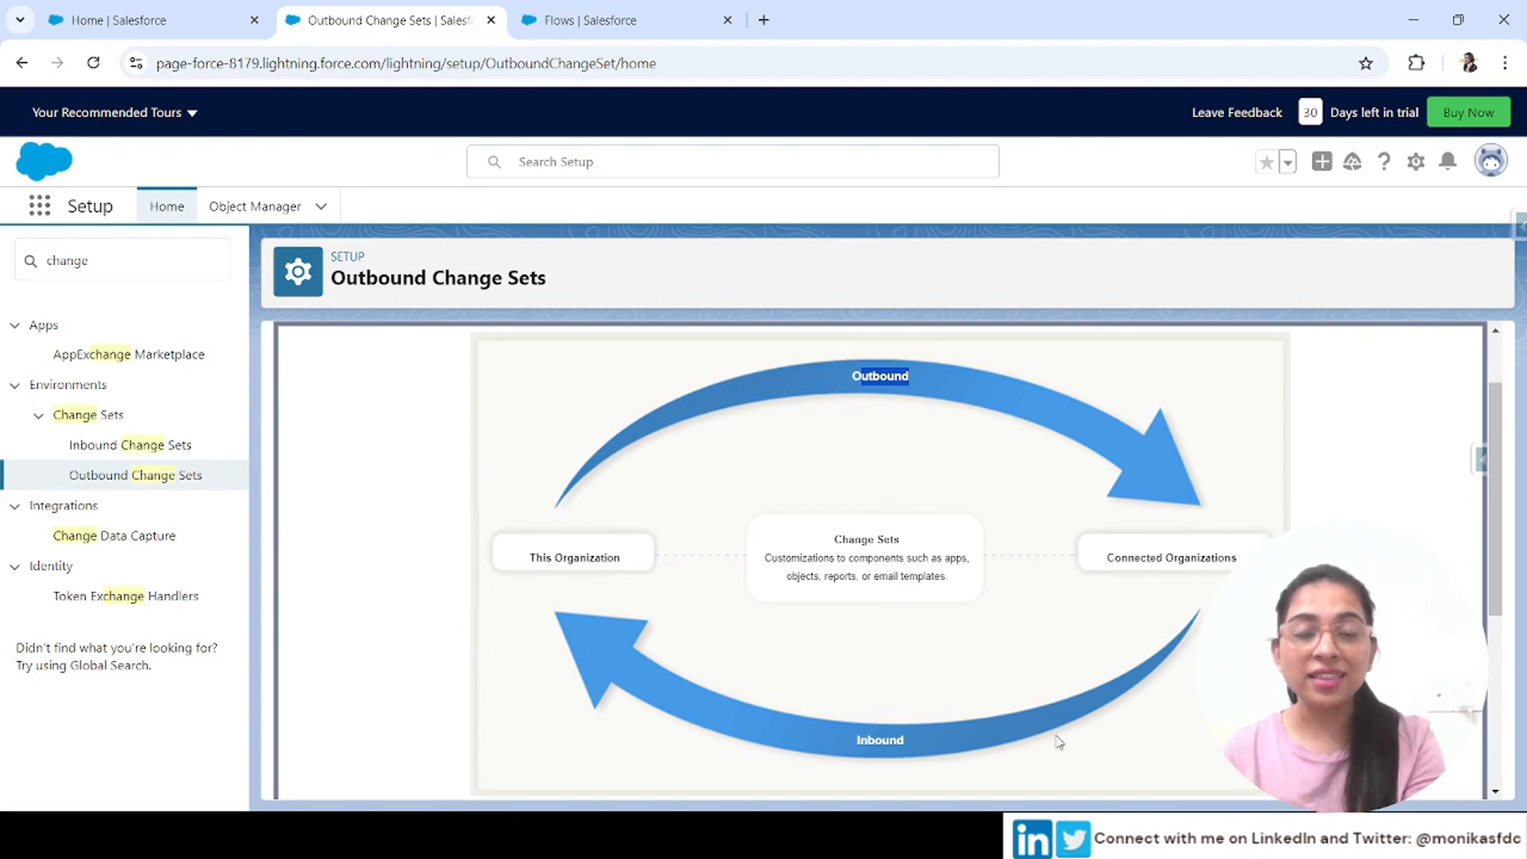
left_click_drag(904, 734, 847, 741)
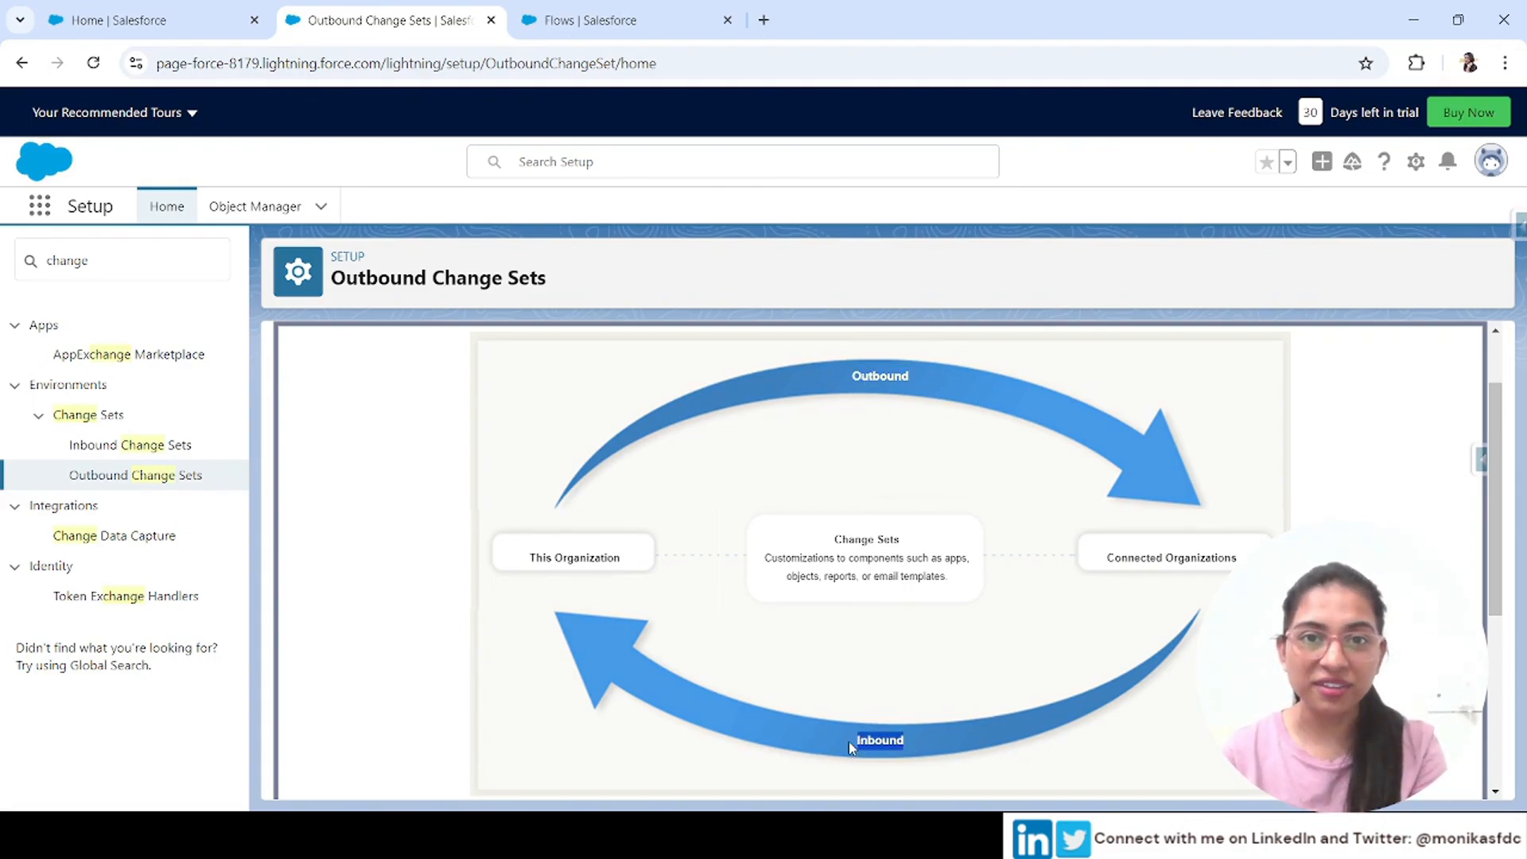
left_click(957, 588)
Choose not to show the introduction page again and continue to the Outbound Change Sets list
scroll(745, 672, "down", 5)
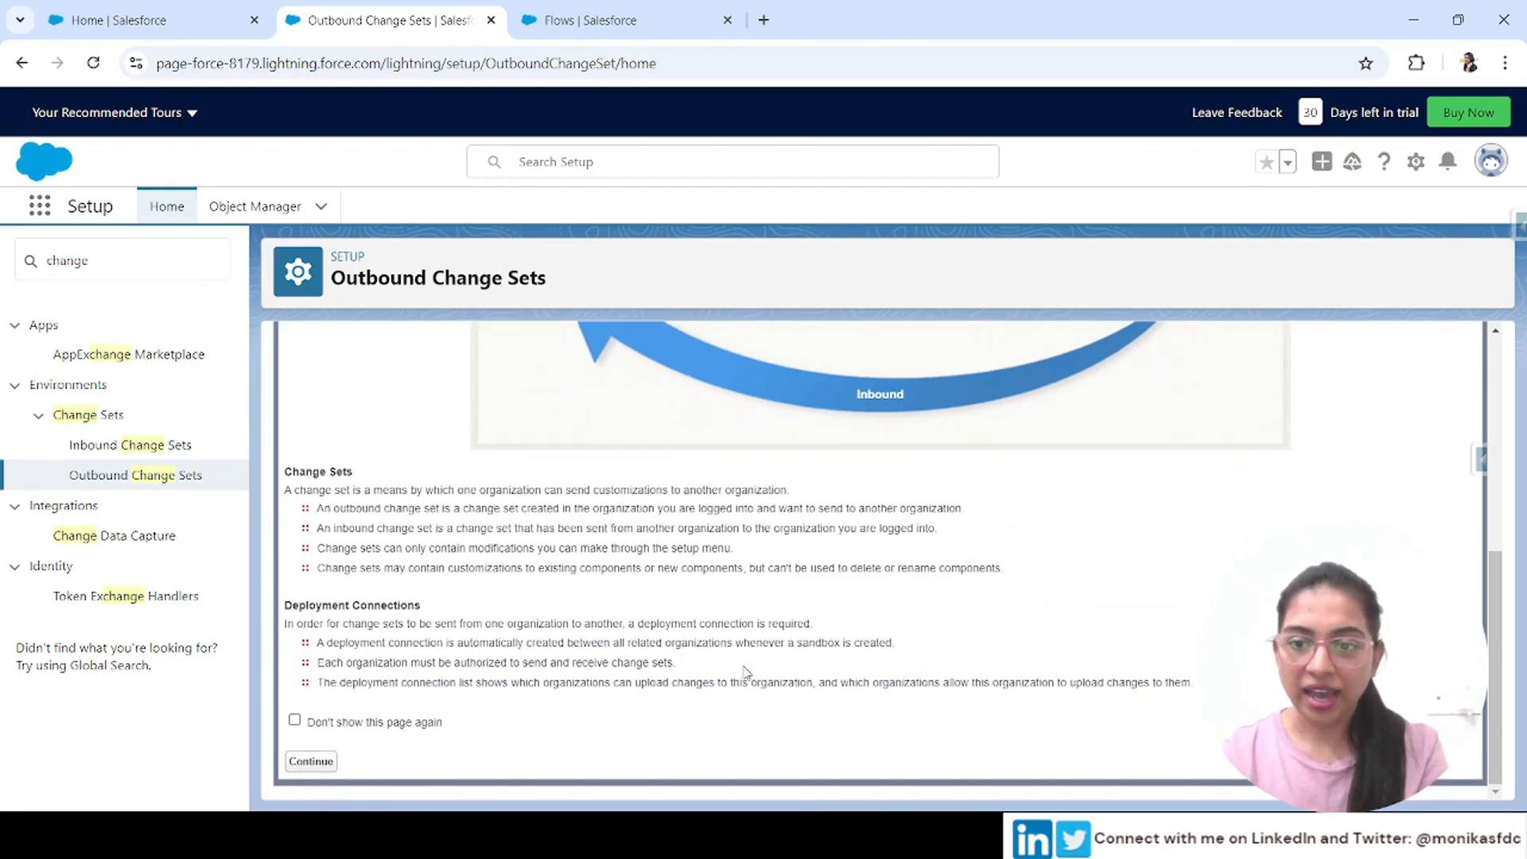
left_click(295, 719)
left_click(322, 765)
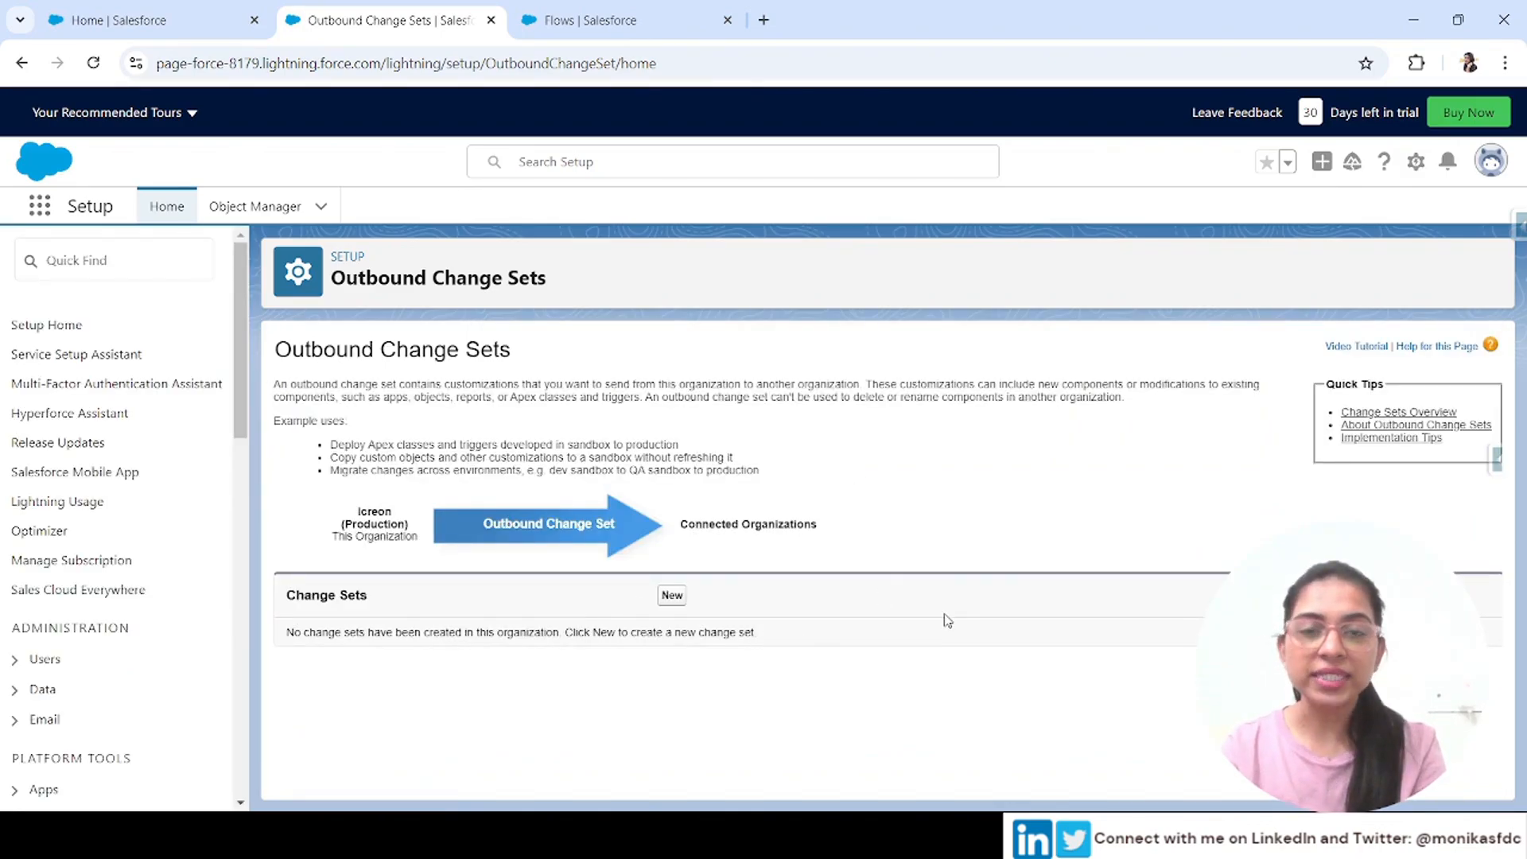
Create a new outbound change set named First Flow Deployment, reuse the name as its description, and save it
left_click(672, 596)
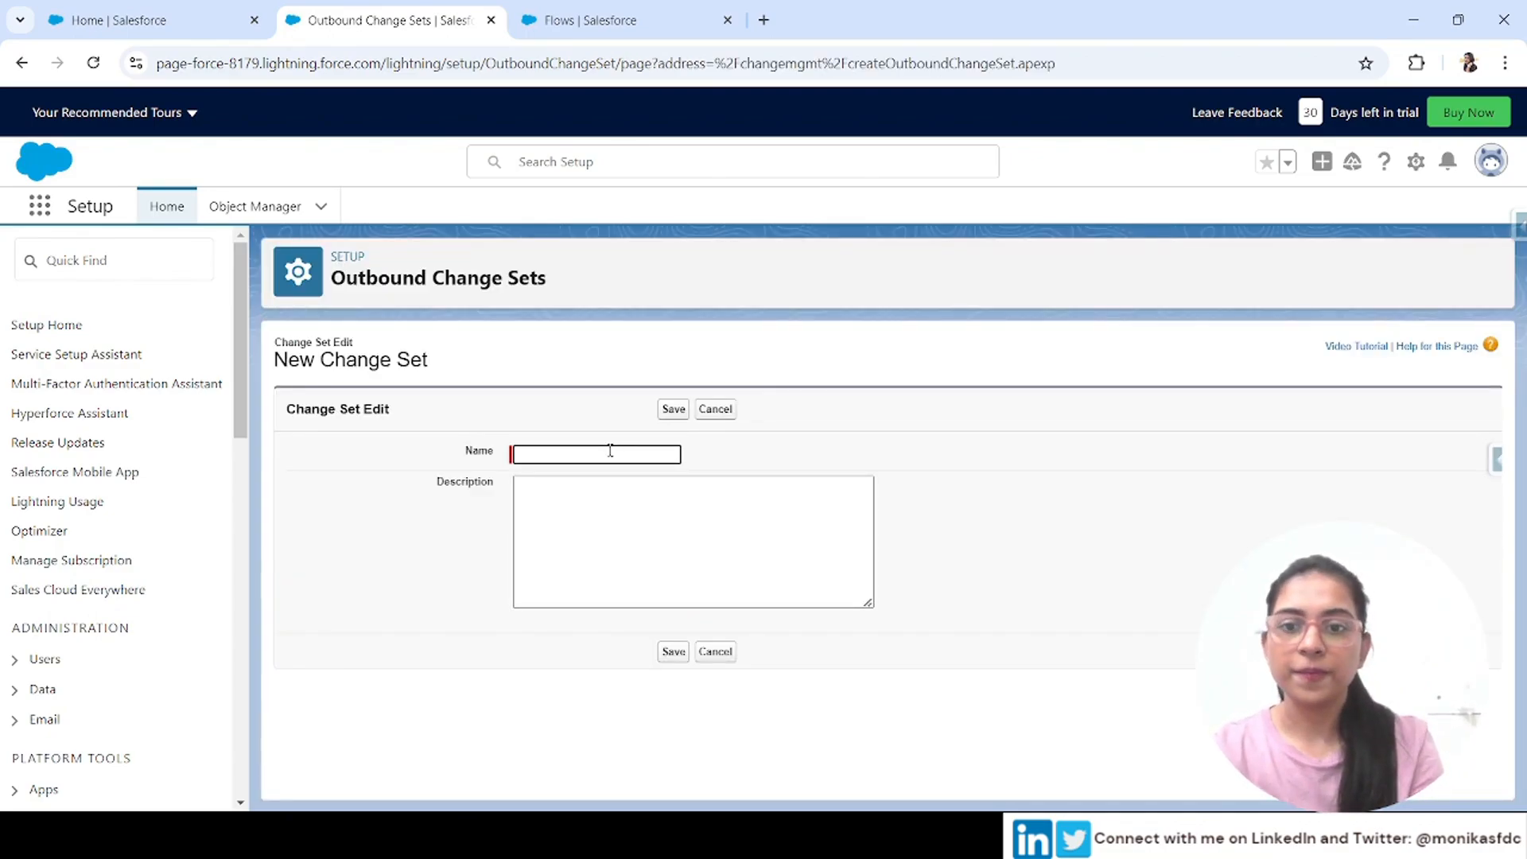
type("Fir")
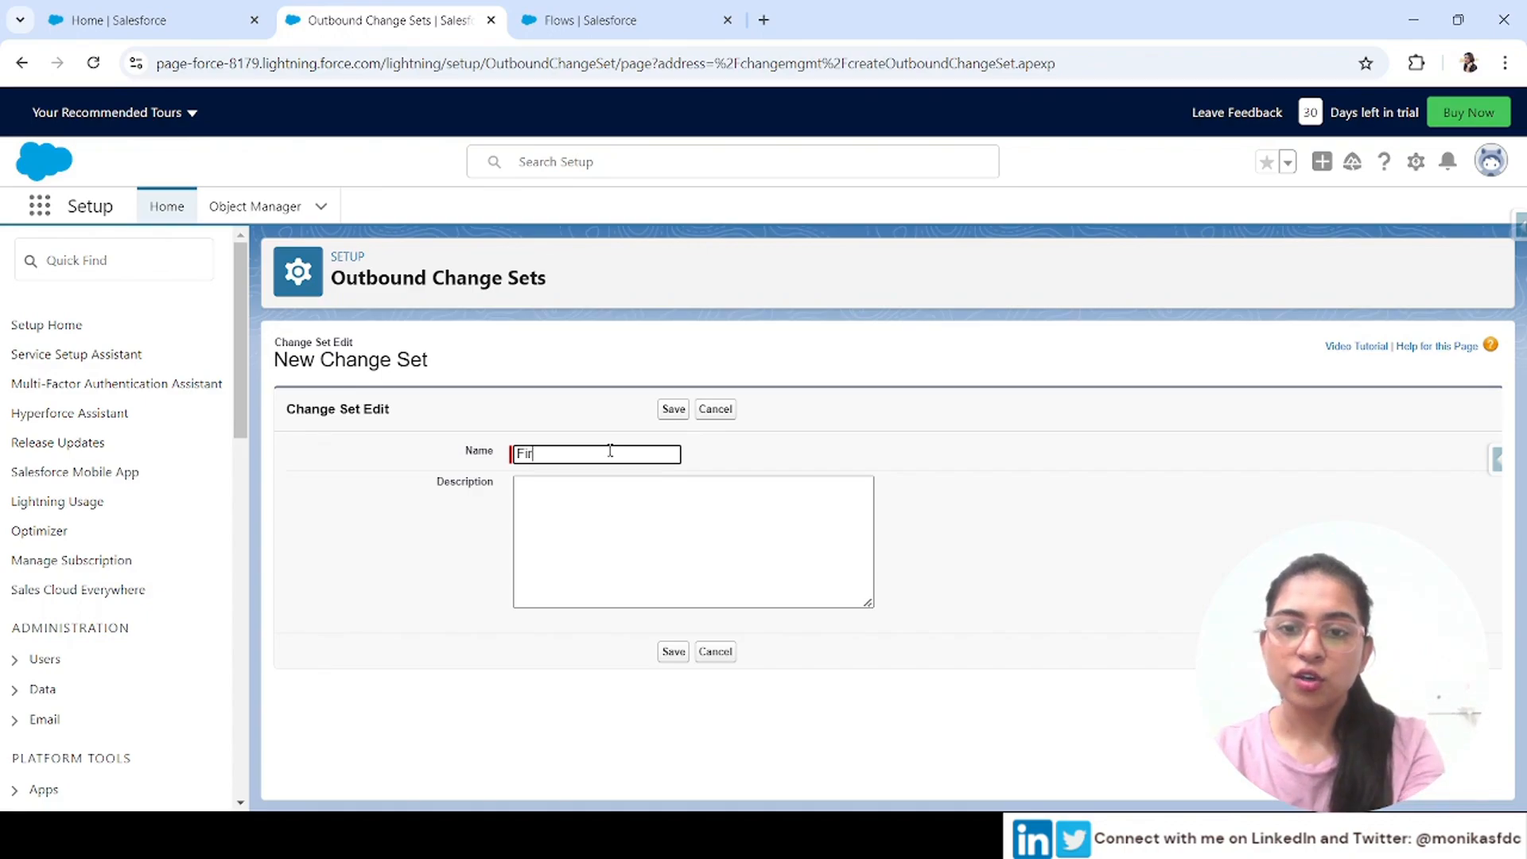
type("st Flow Deployment")
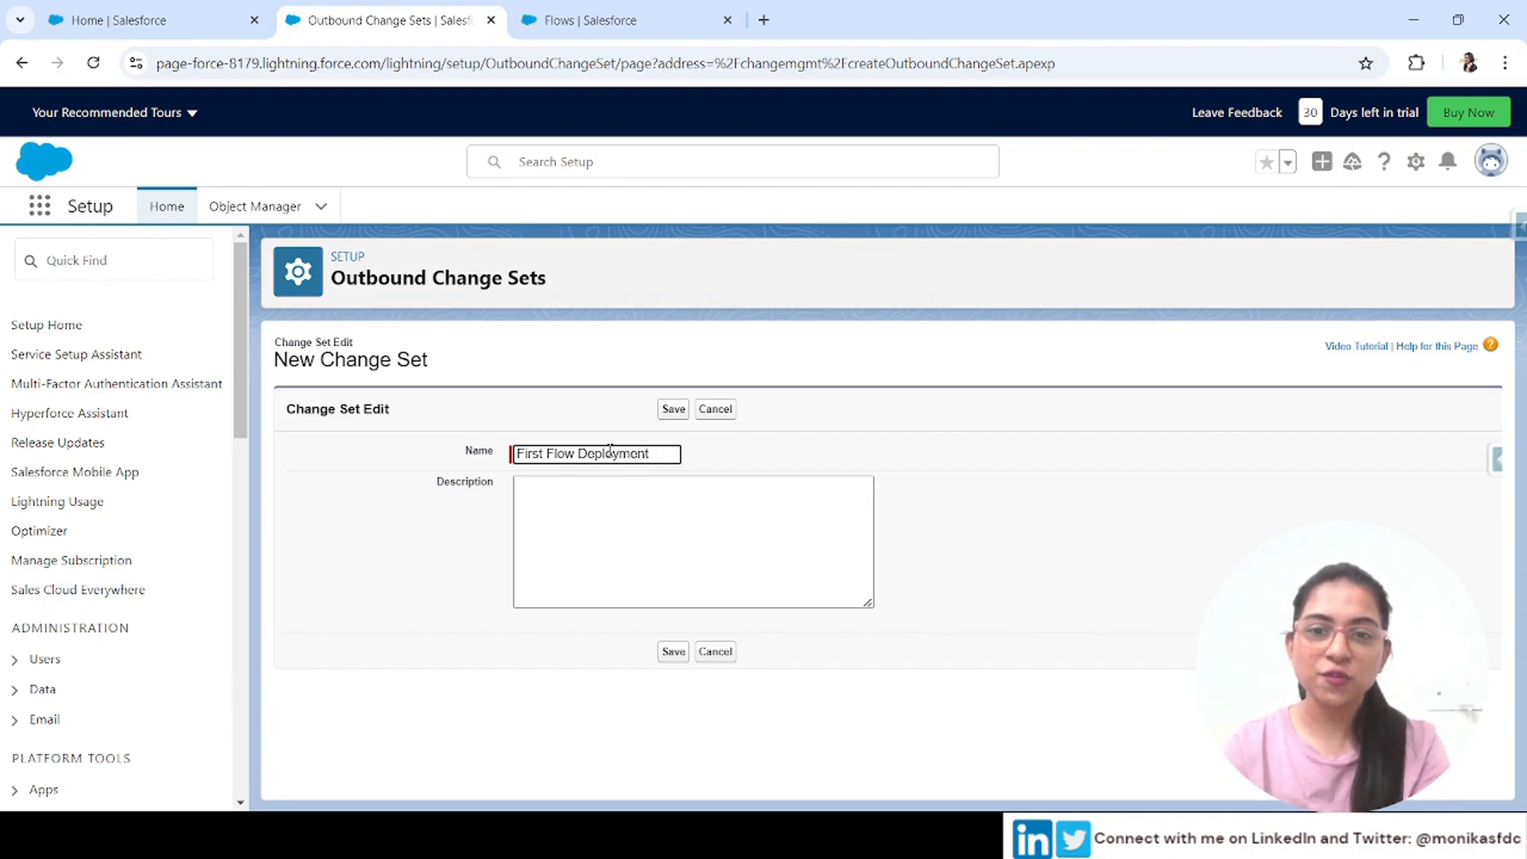
left_click_drag(673, 453, 515, 454)
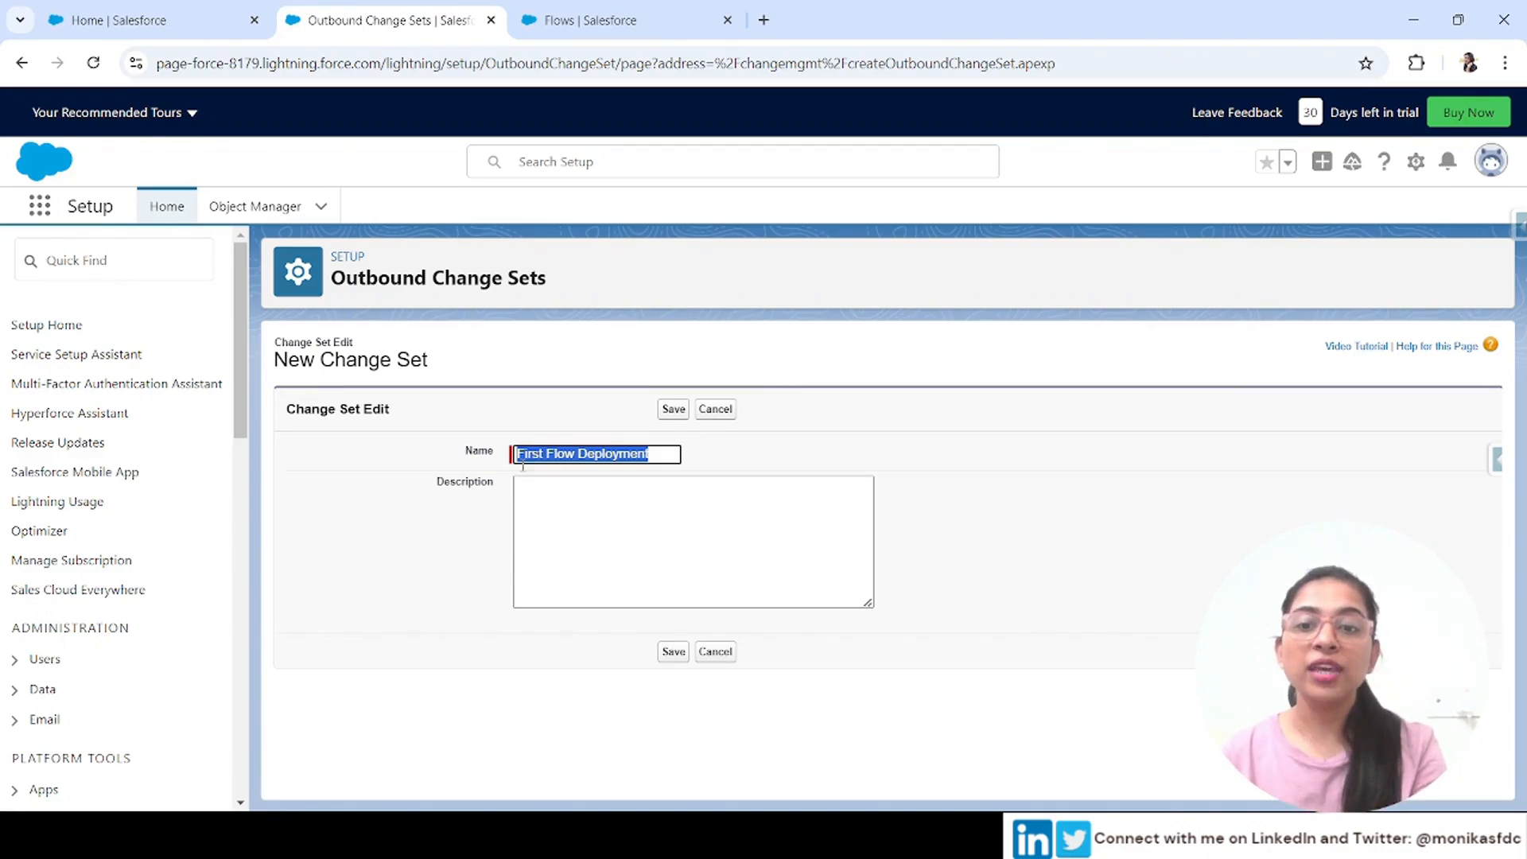
left_click(560, 560)
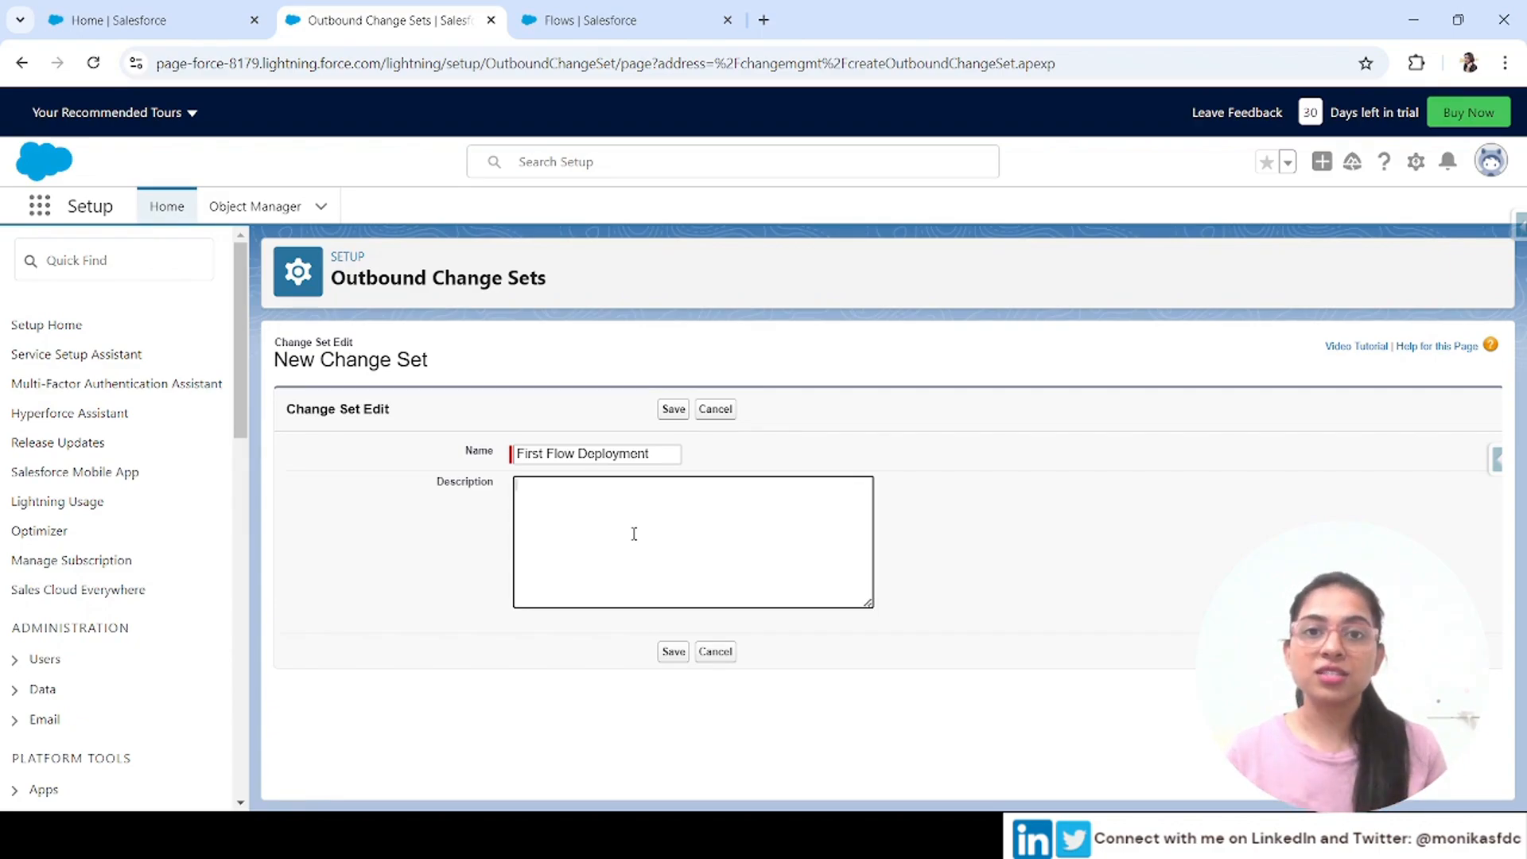
left_click_drag(670, 455, 452, 478)
key("ctrl+c")
left_click(550, 506)
key("ctrl+v")
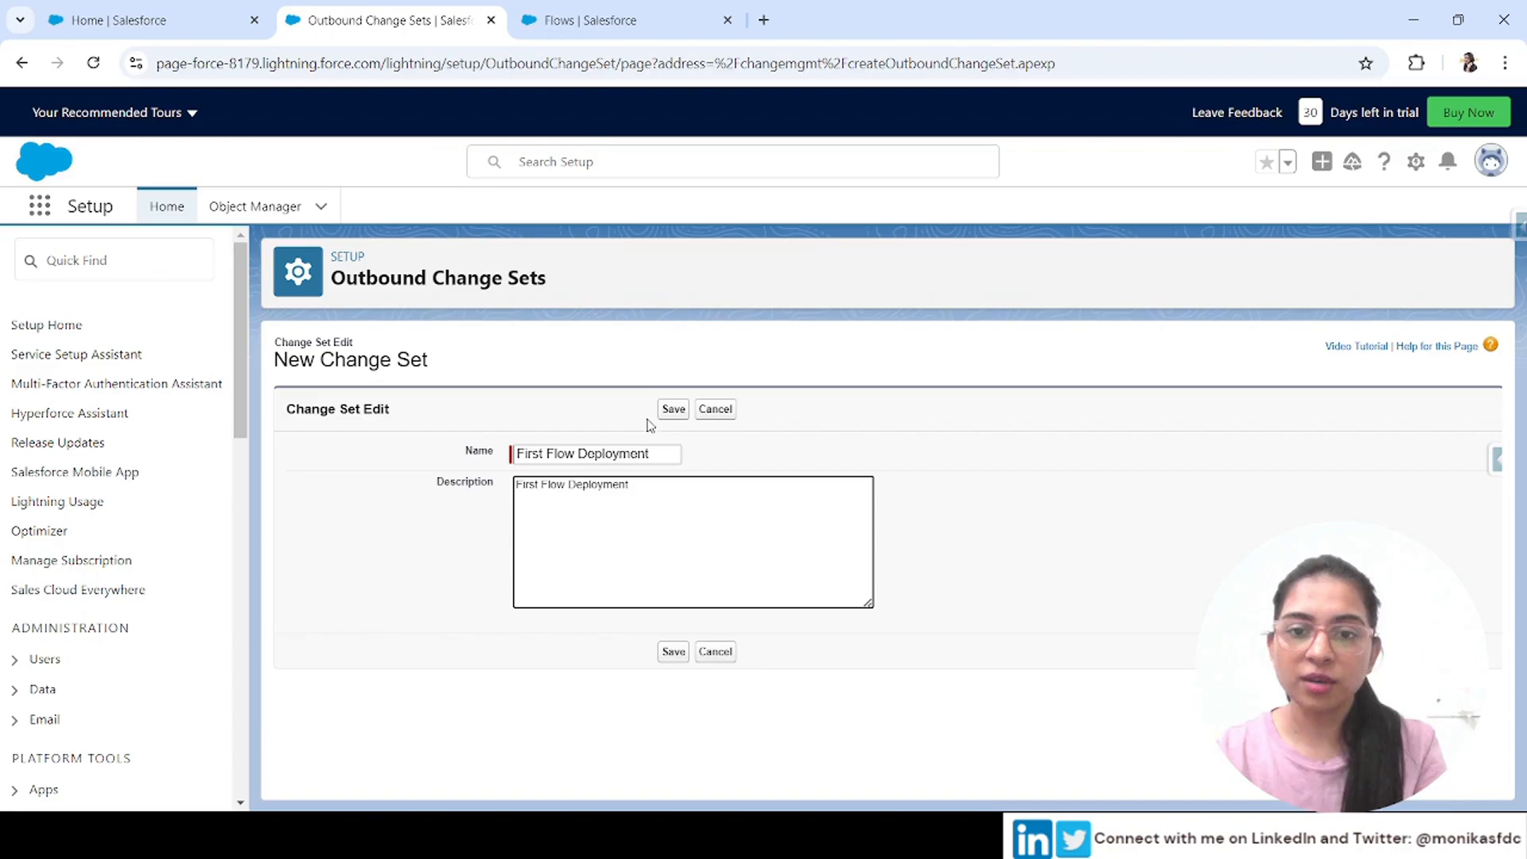
left_click(684, 411)
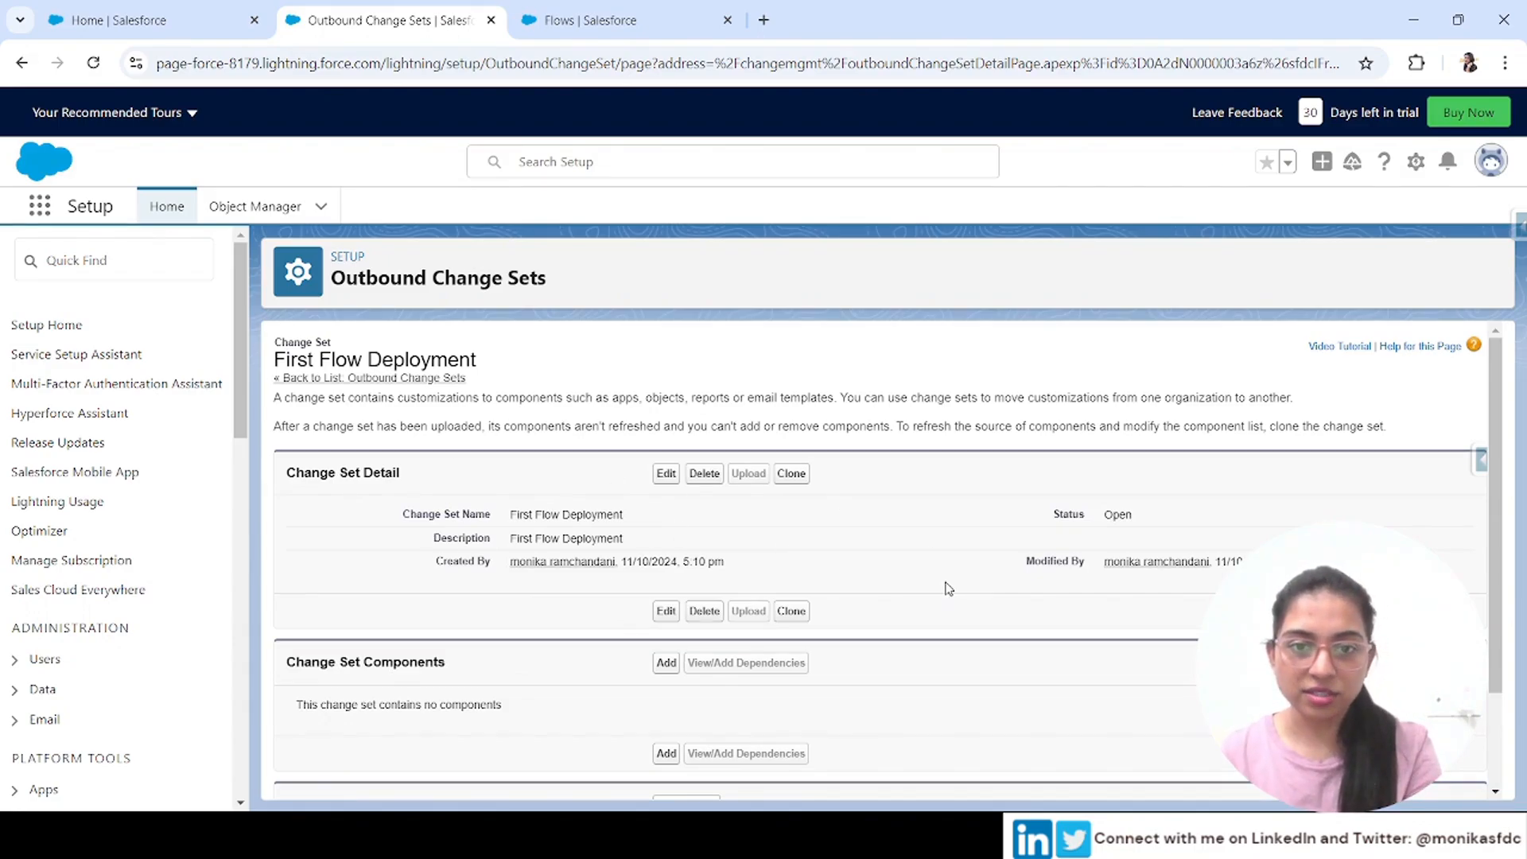
Start adding components to the change set and set the component type to Flow Definition
scroll(948, 588, "down", 2)
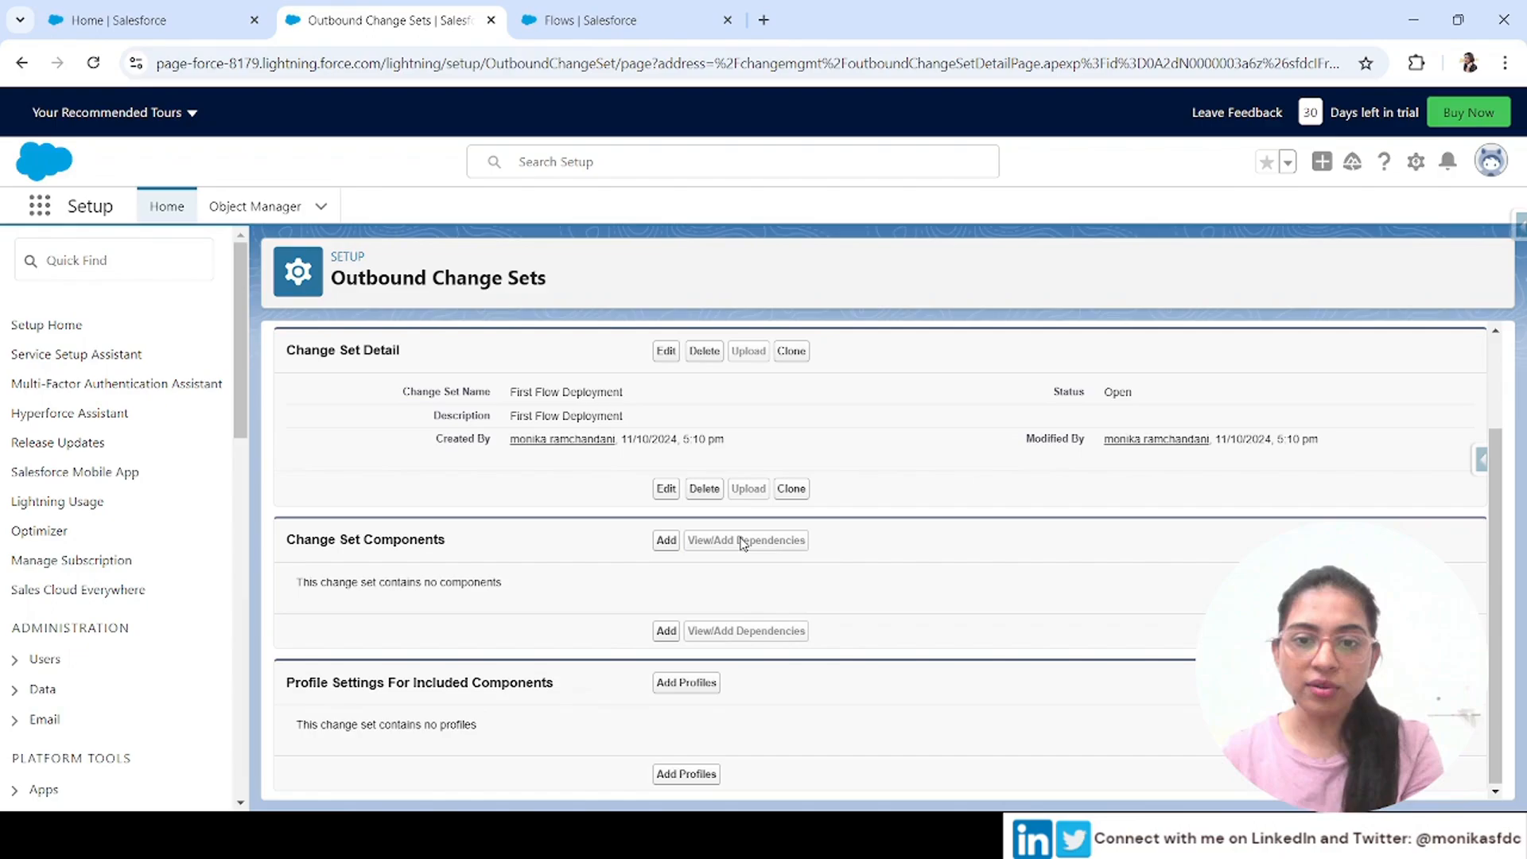
left_click(666, 541)
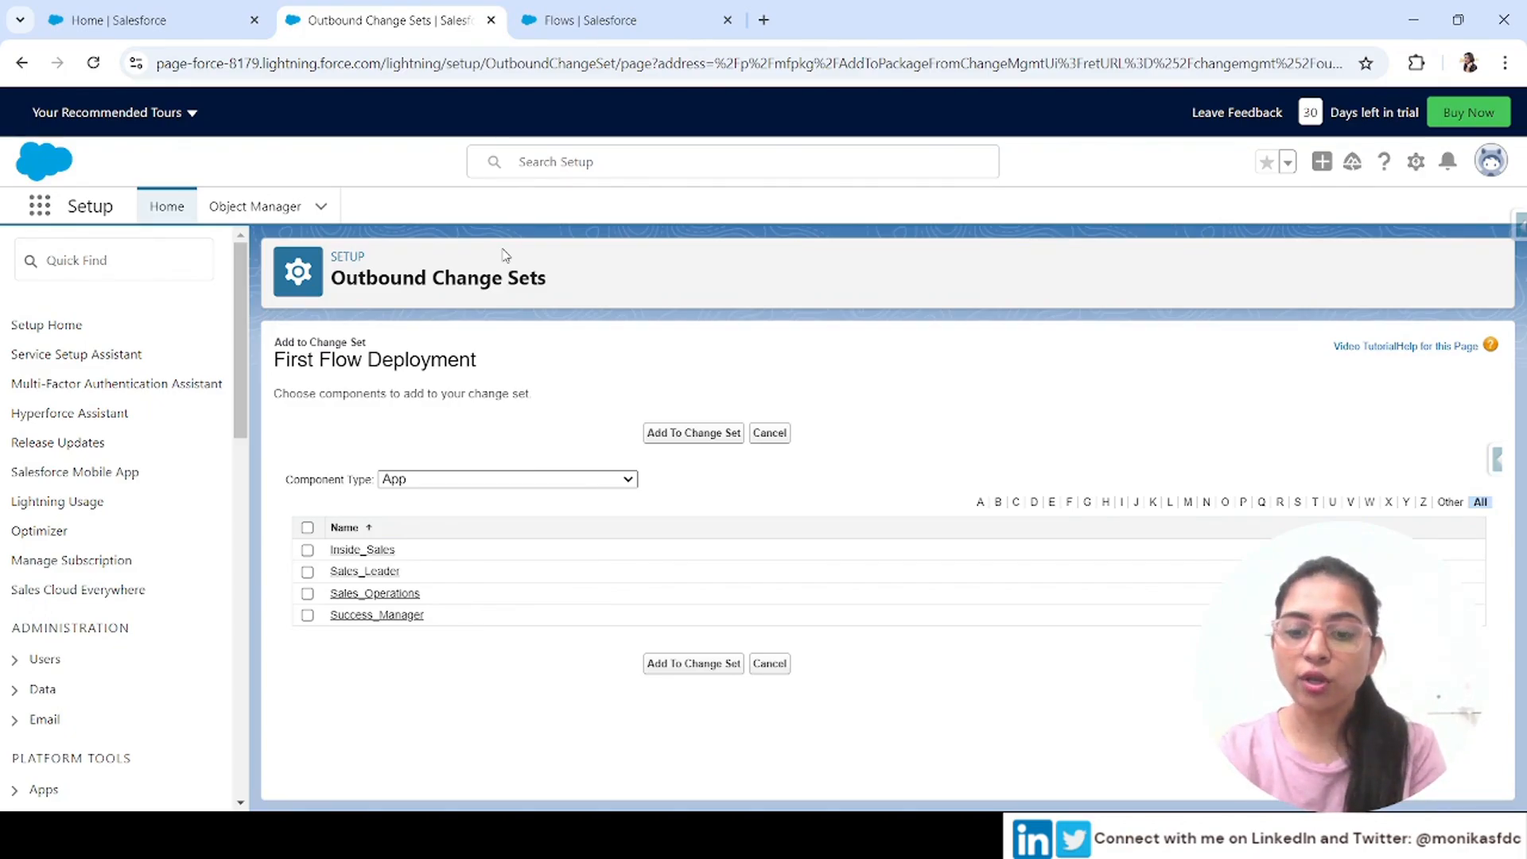
type("fl")
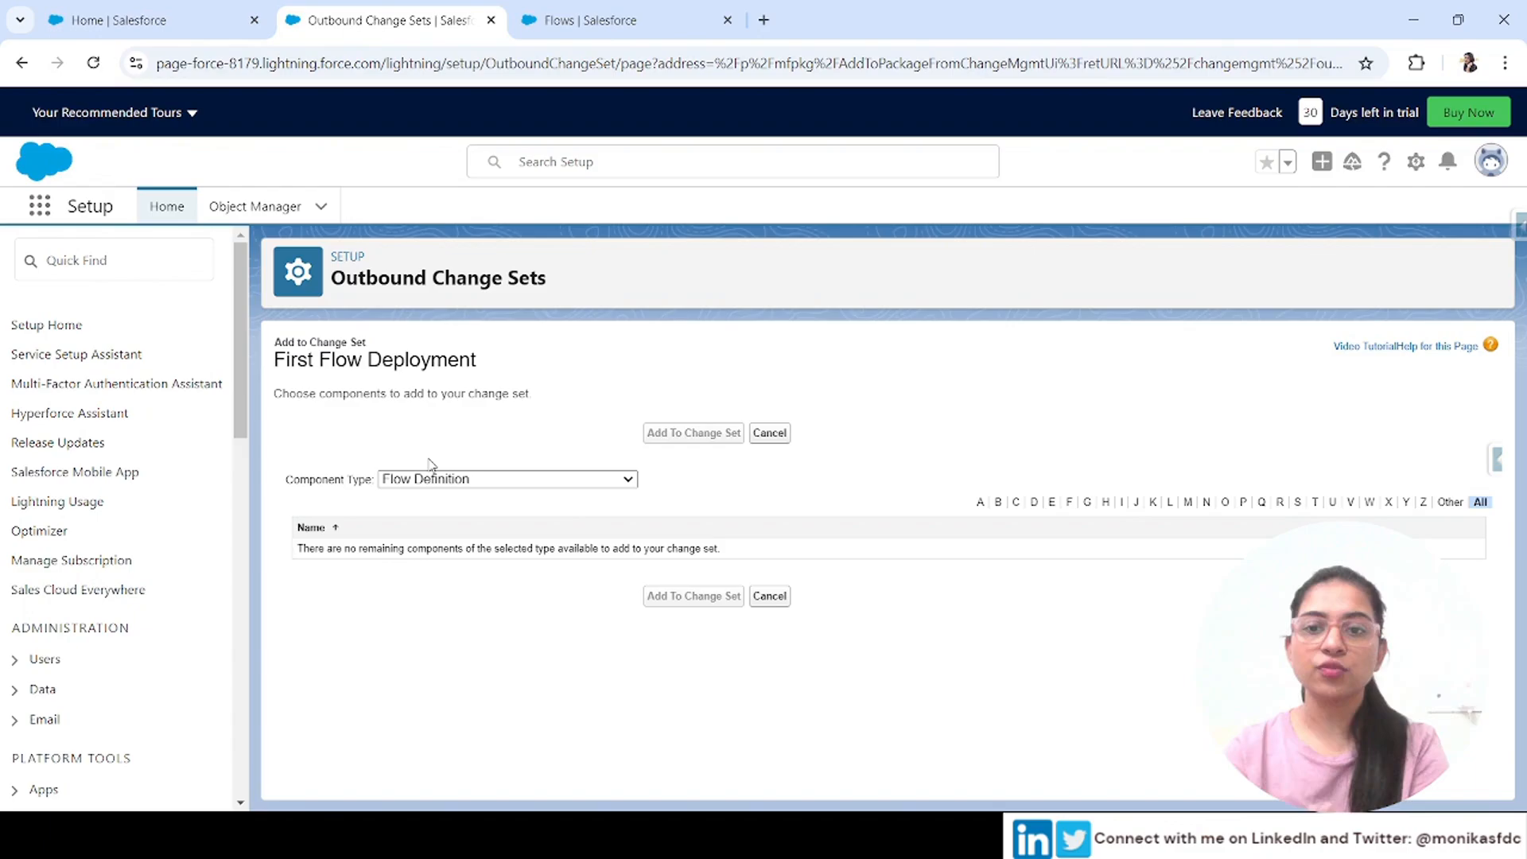
Open Flows from Setup and start a new Record-Triggered Flow
type("flow")
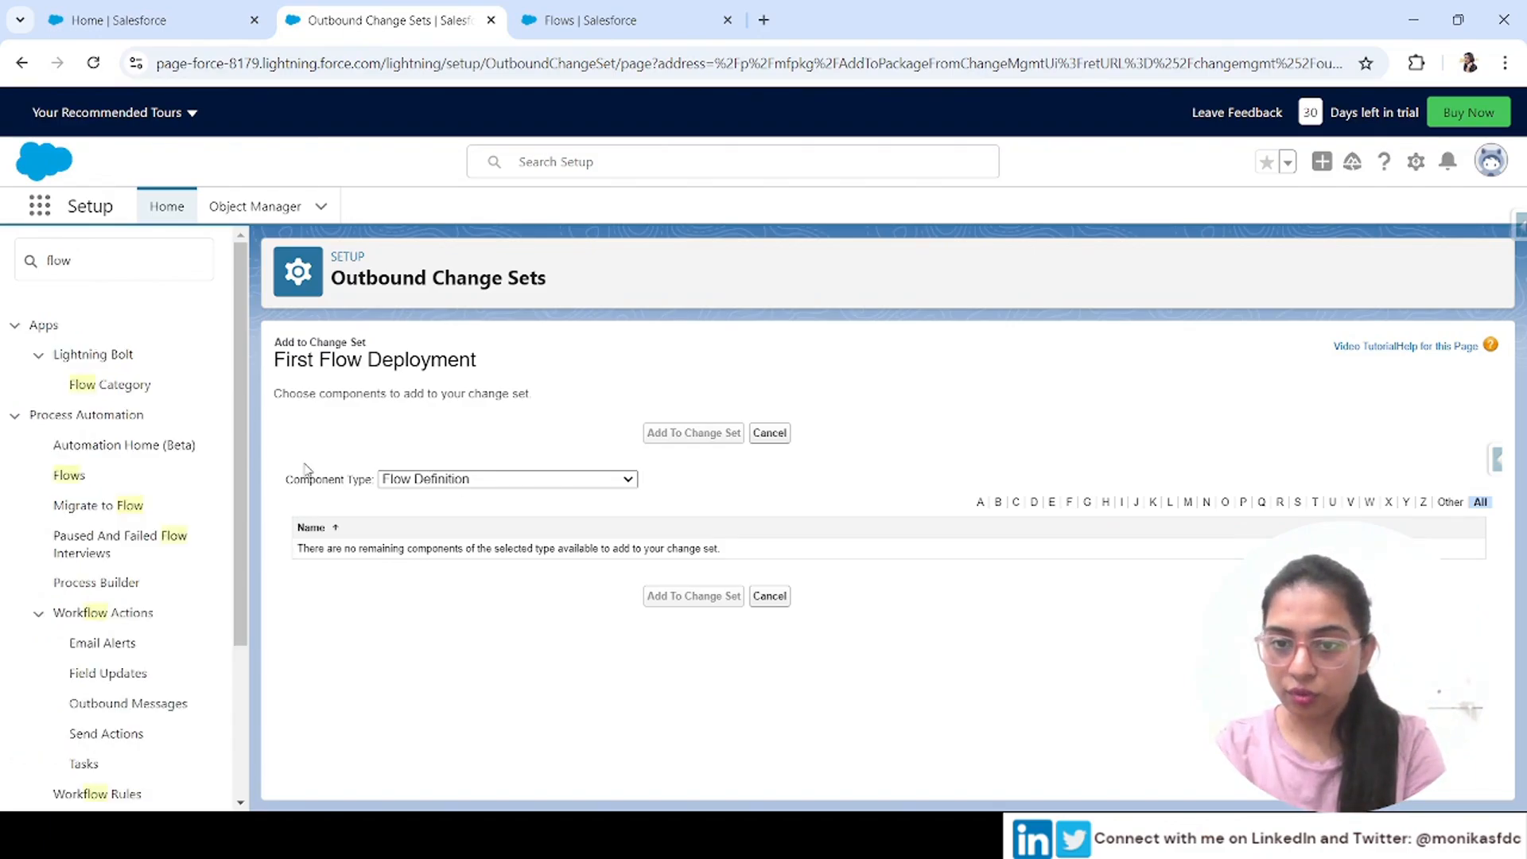
left_click(121, 264)
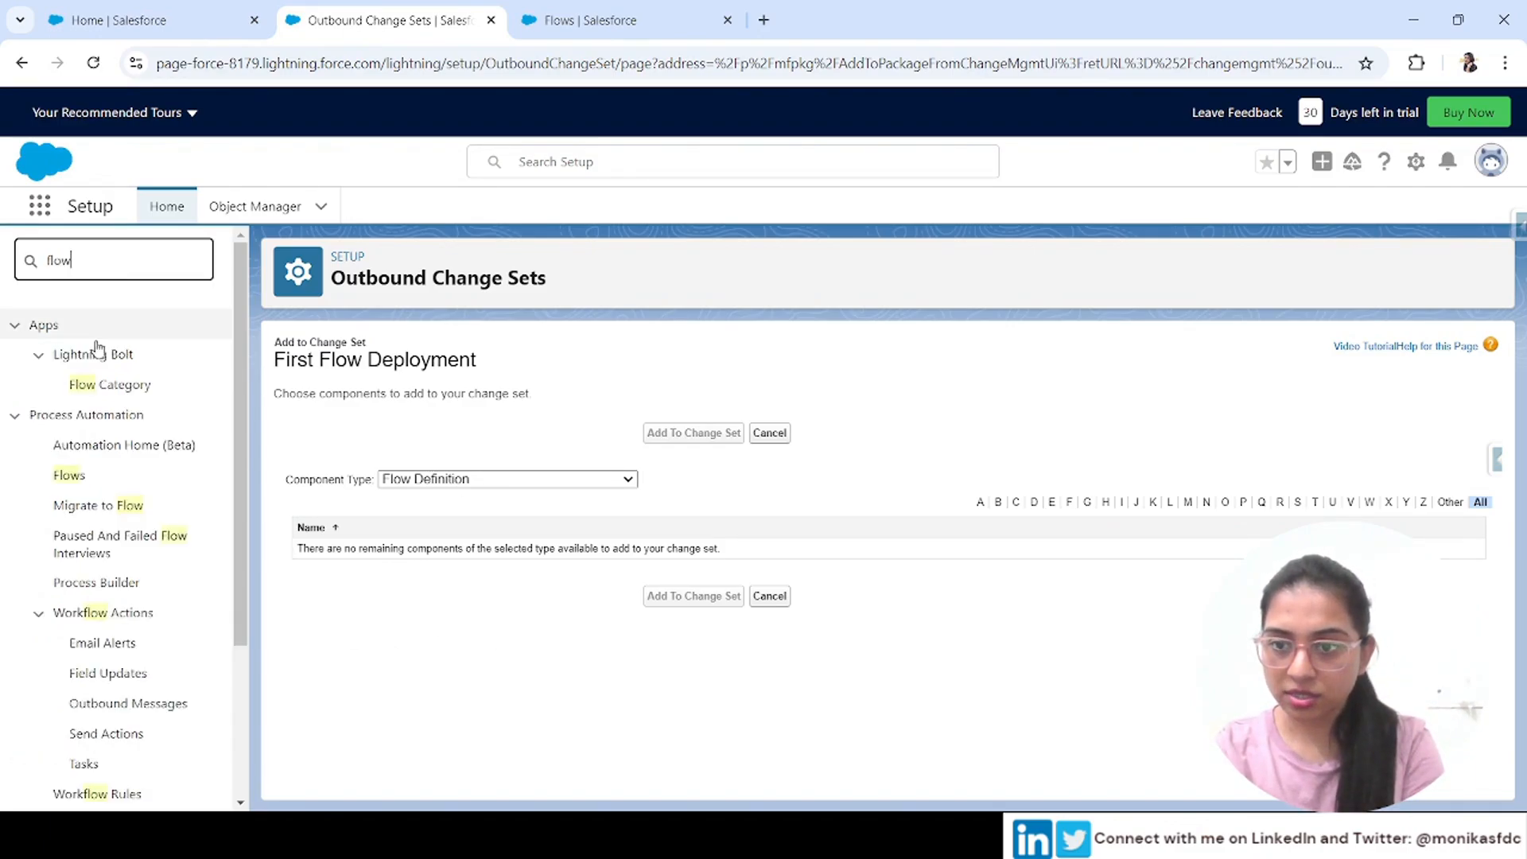
left_click(72, 475)
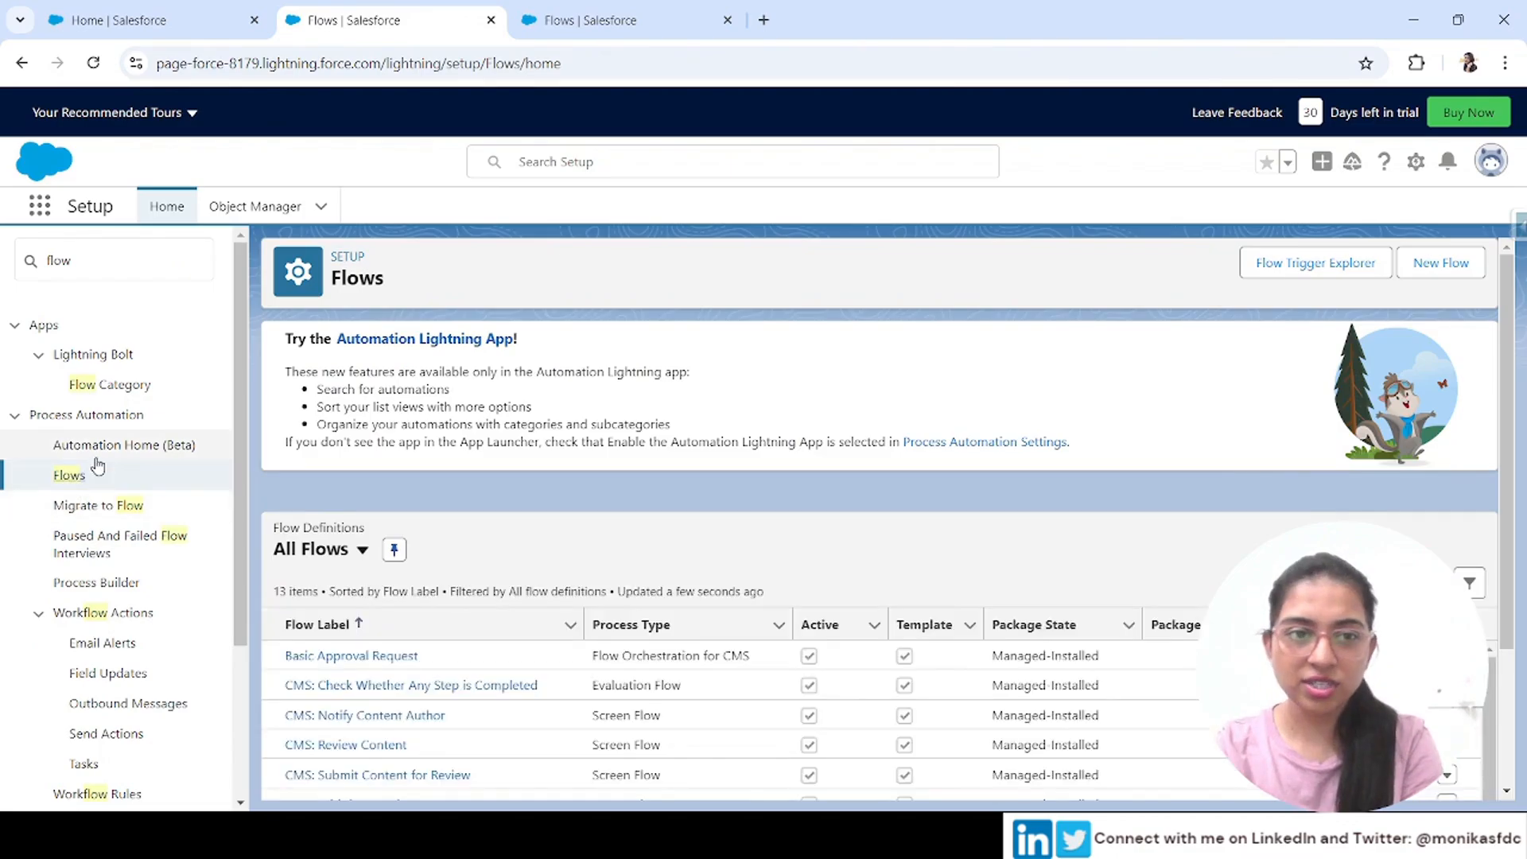
left_click(1441, 264)
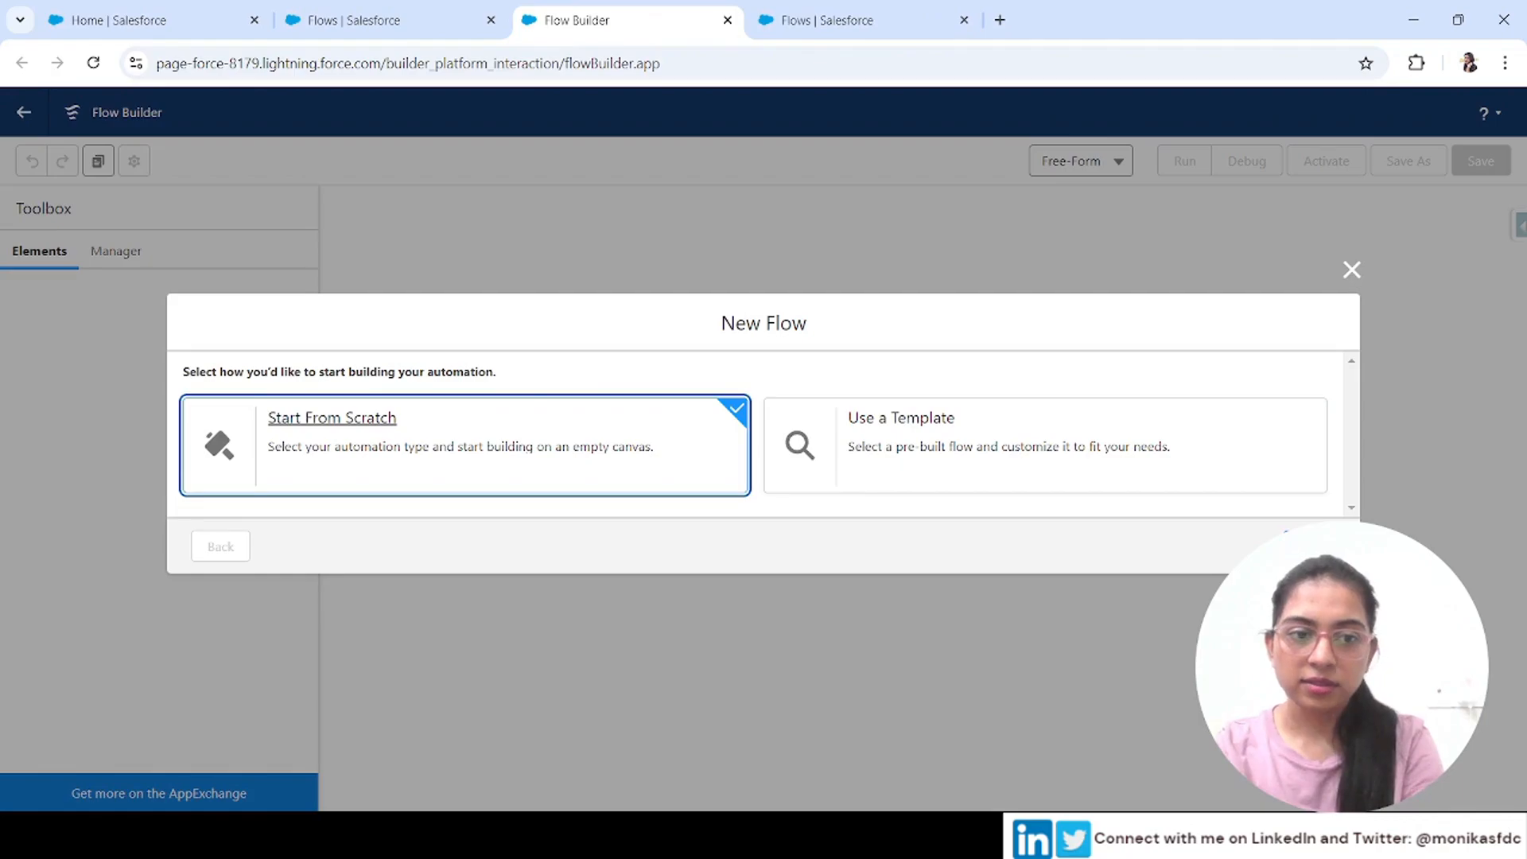
left_click(1310, 546)
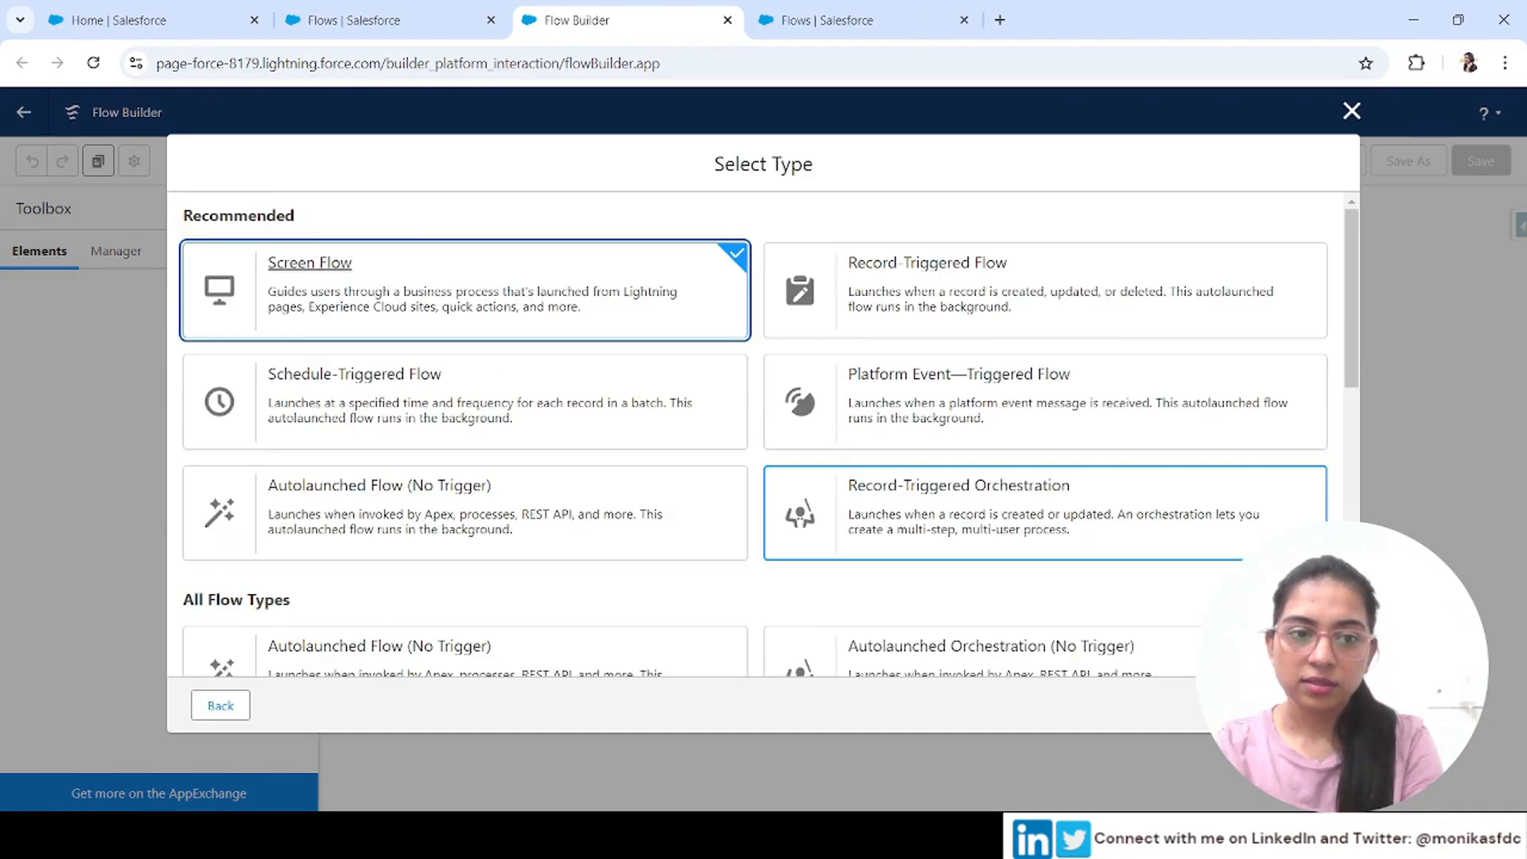
left_click(1083, 288)
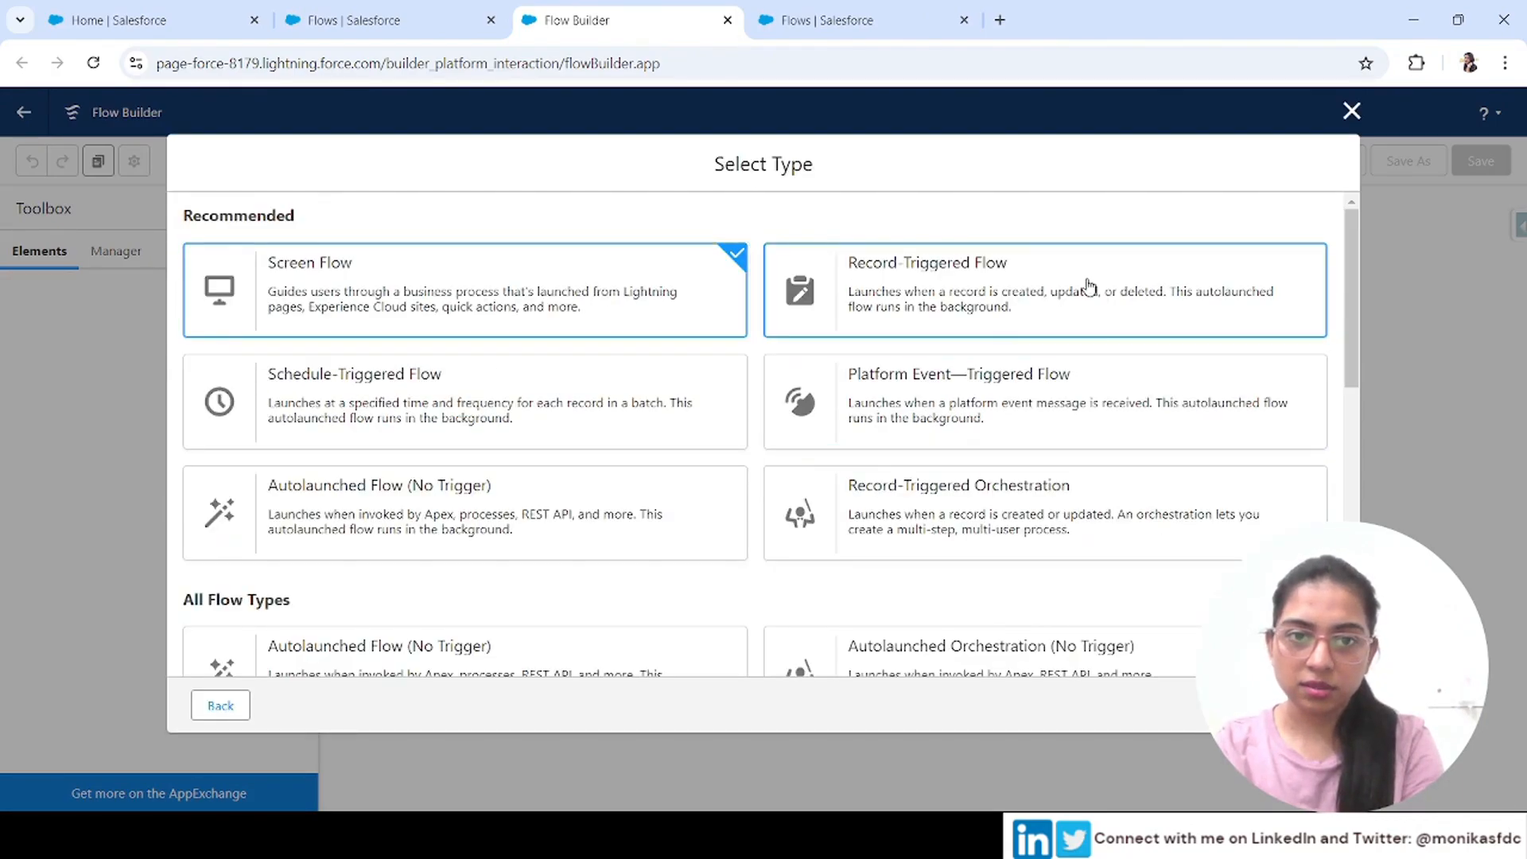
left_click(1307, 706)
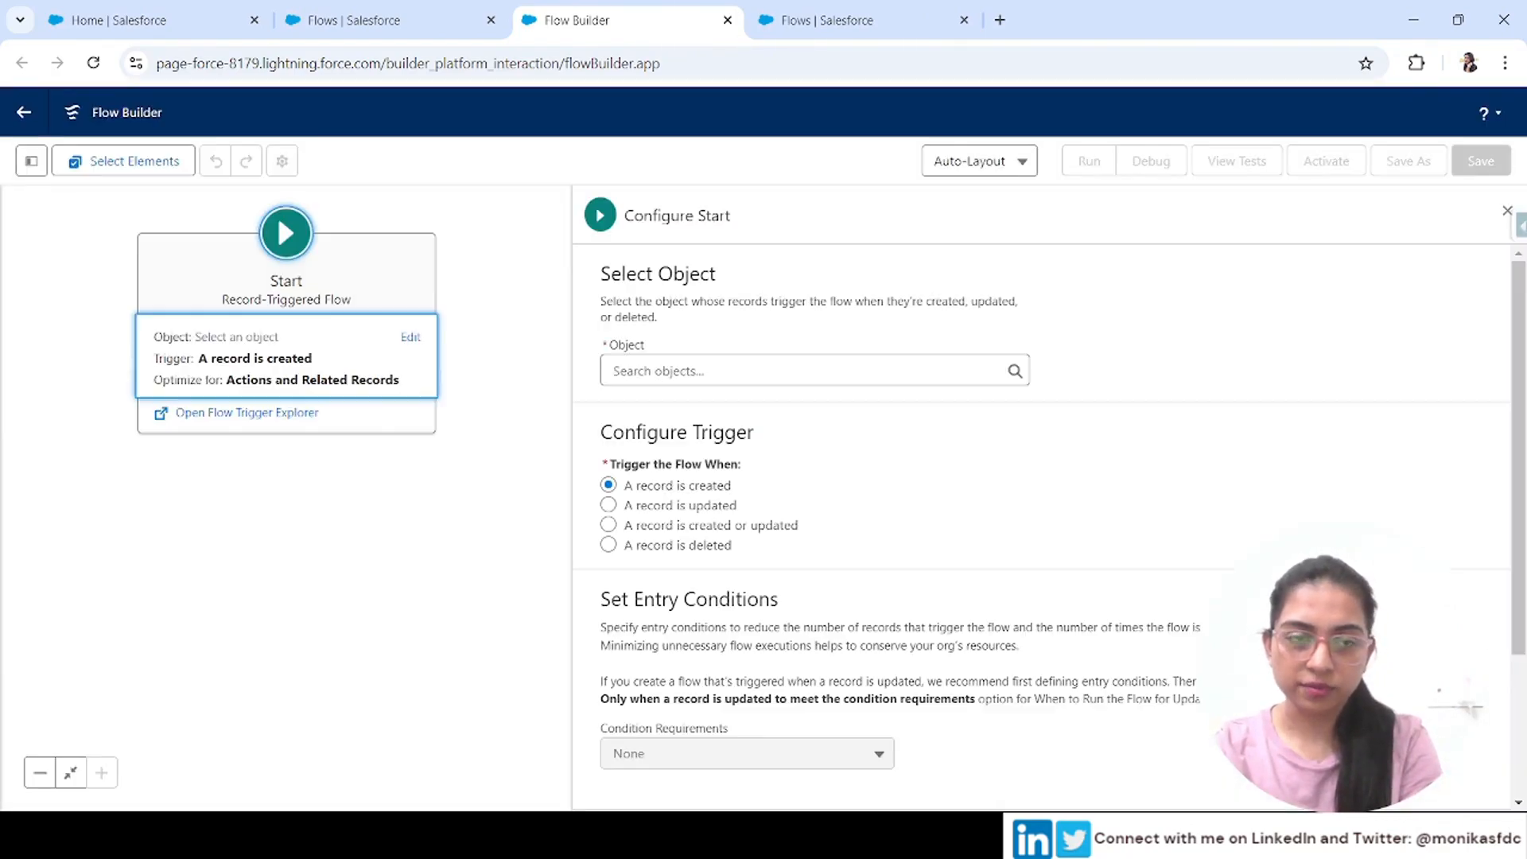
Set the flow's triggering object to Account, run when a record is created
left_click(765, 497)
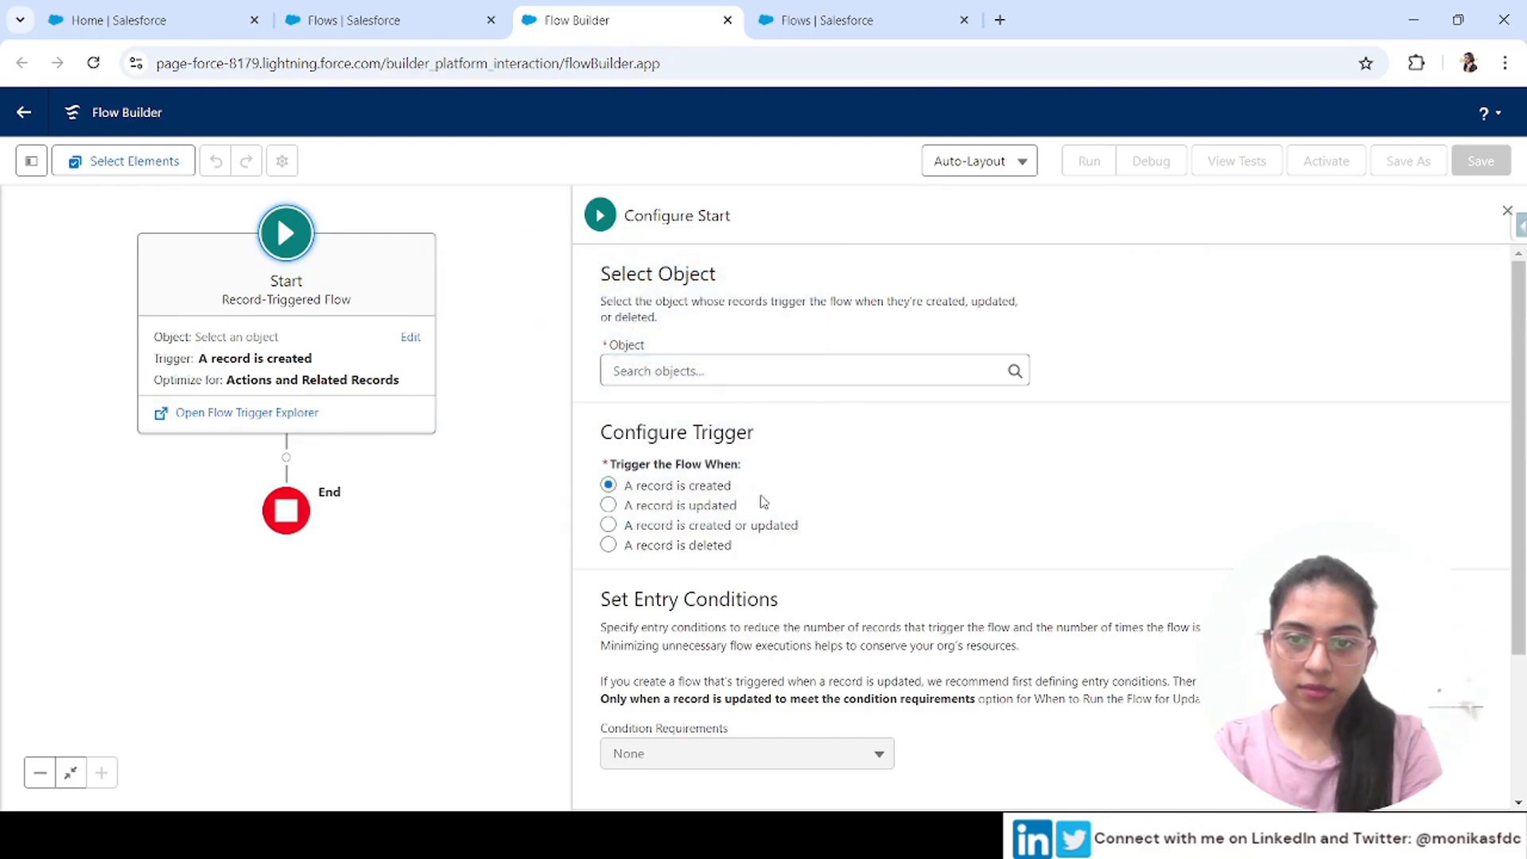
left_click(1177, 442)
left_click(761, 357)
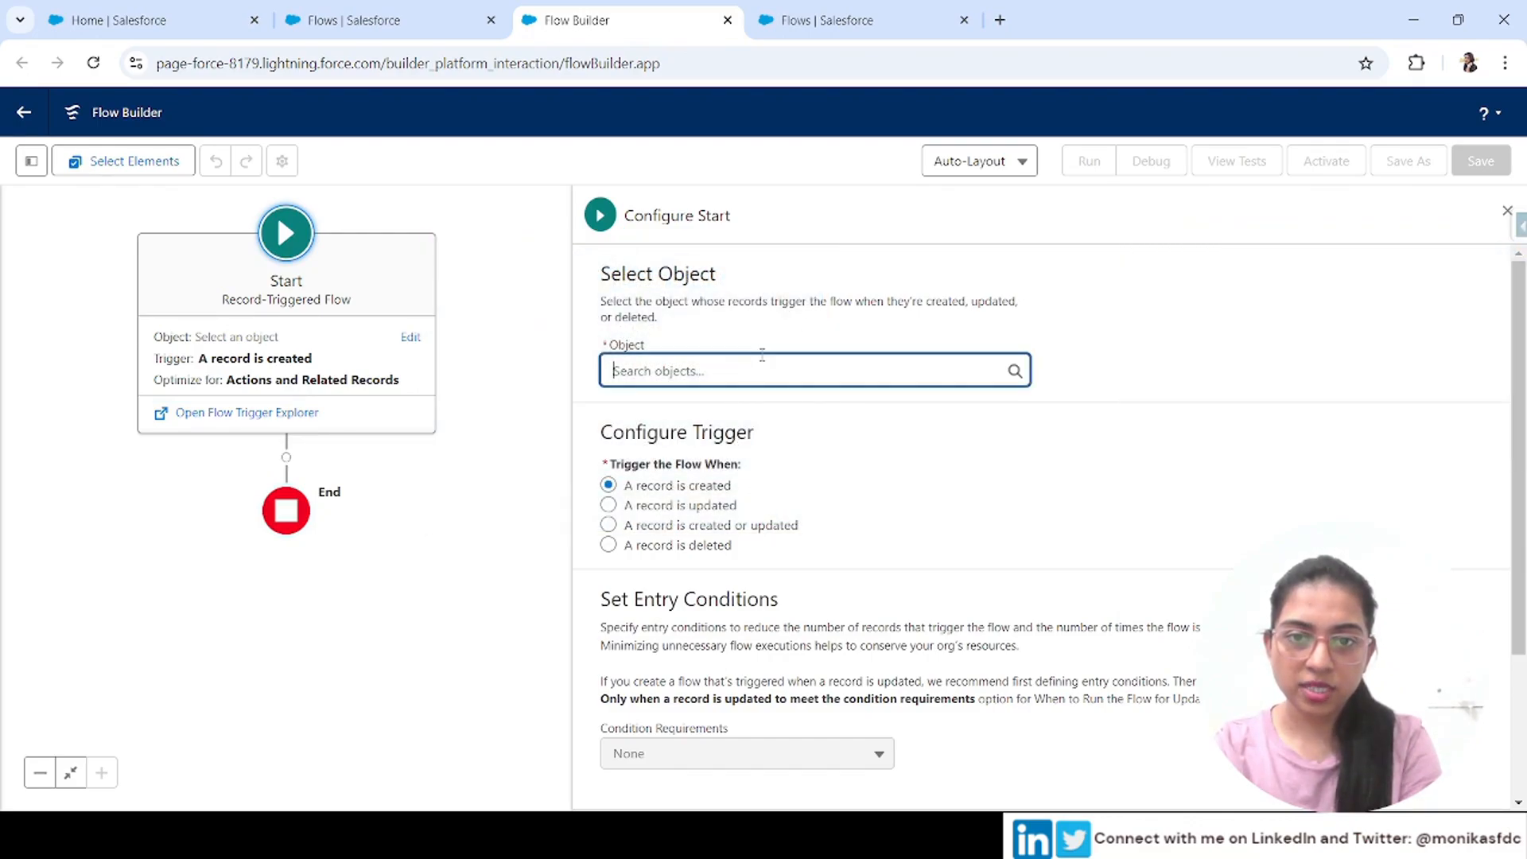
type("acc")
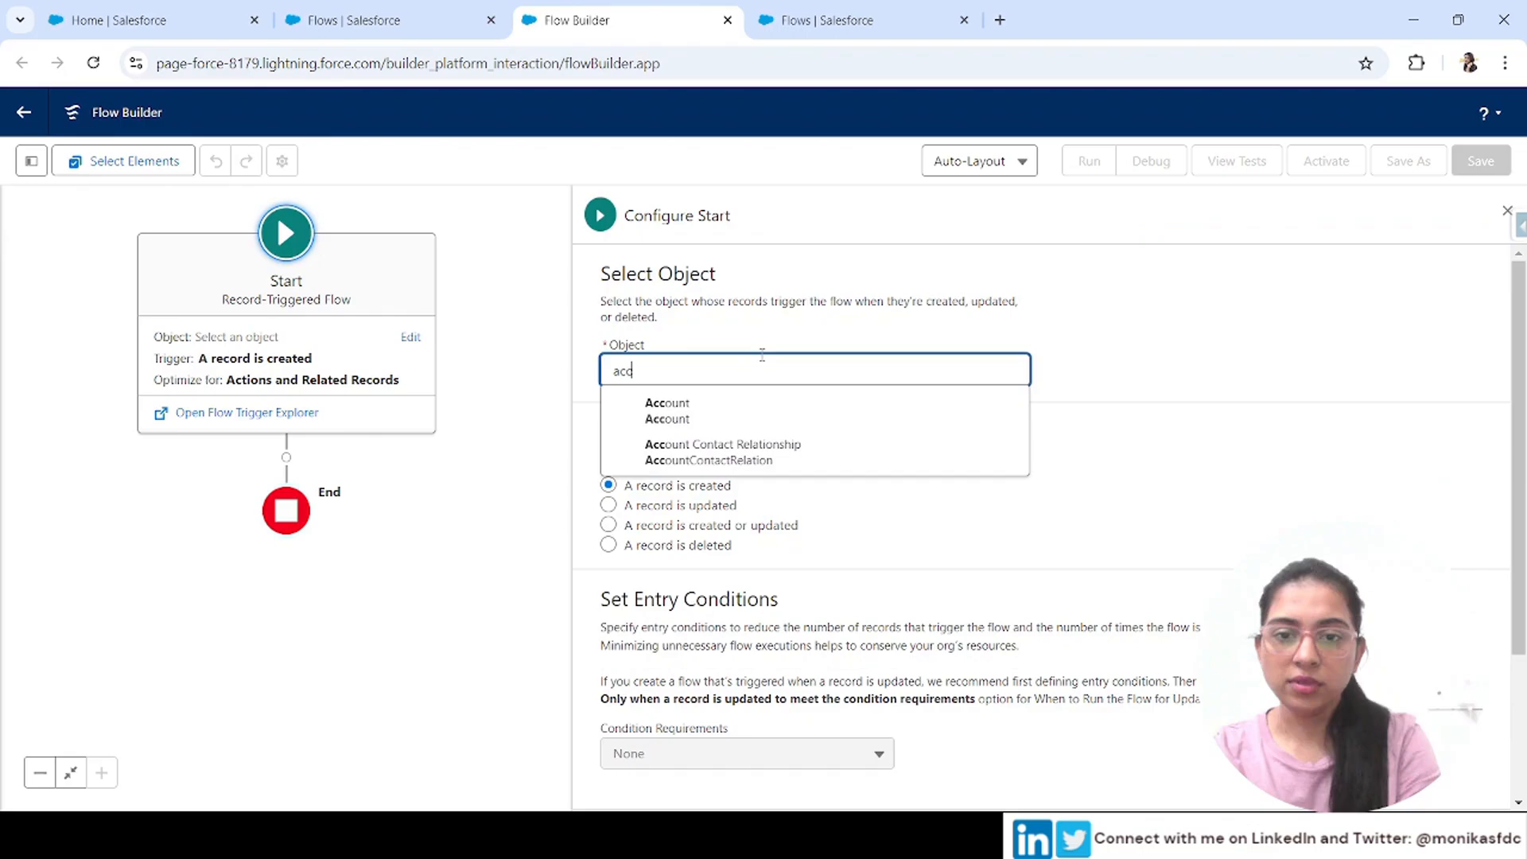
left_click(703, 415)
scroll(747, 620, "down", 3)
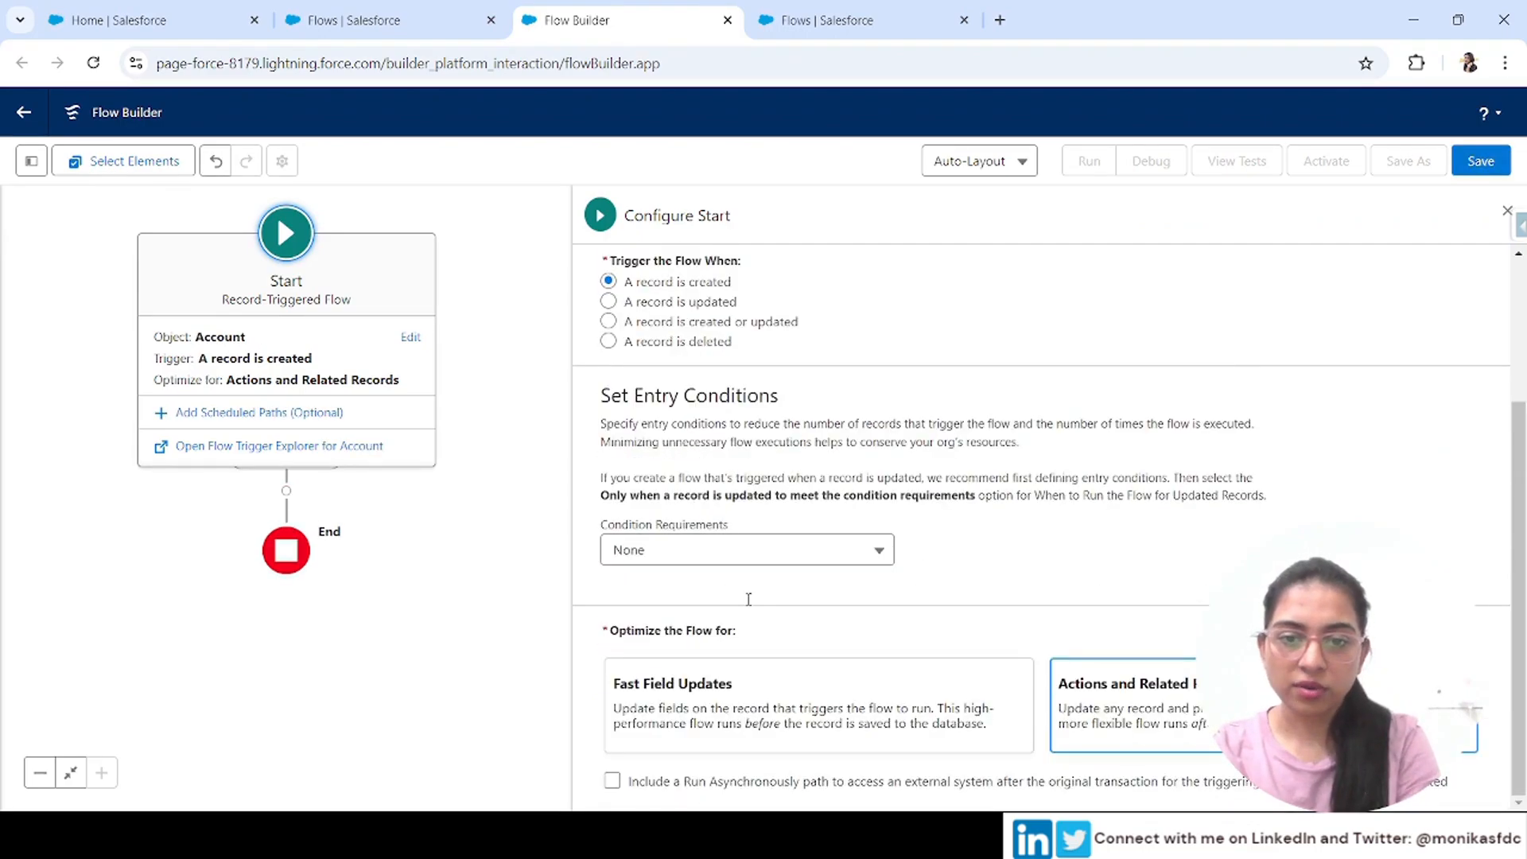
Add an Update Triggering Record element that sets the account's Description field to testing
left_click(287, 491)
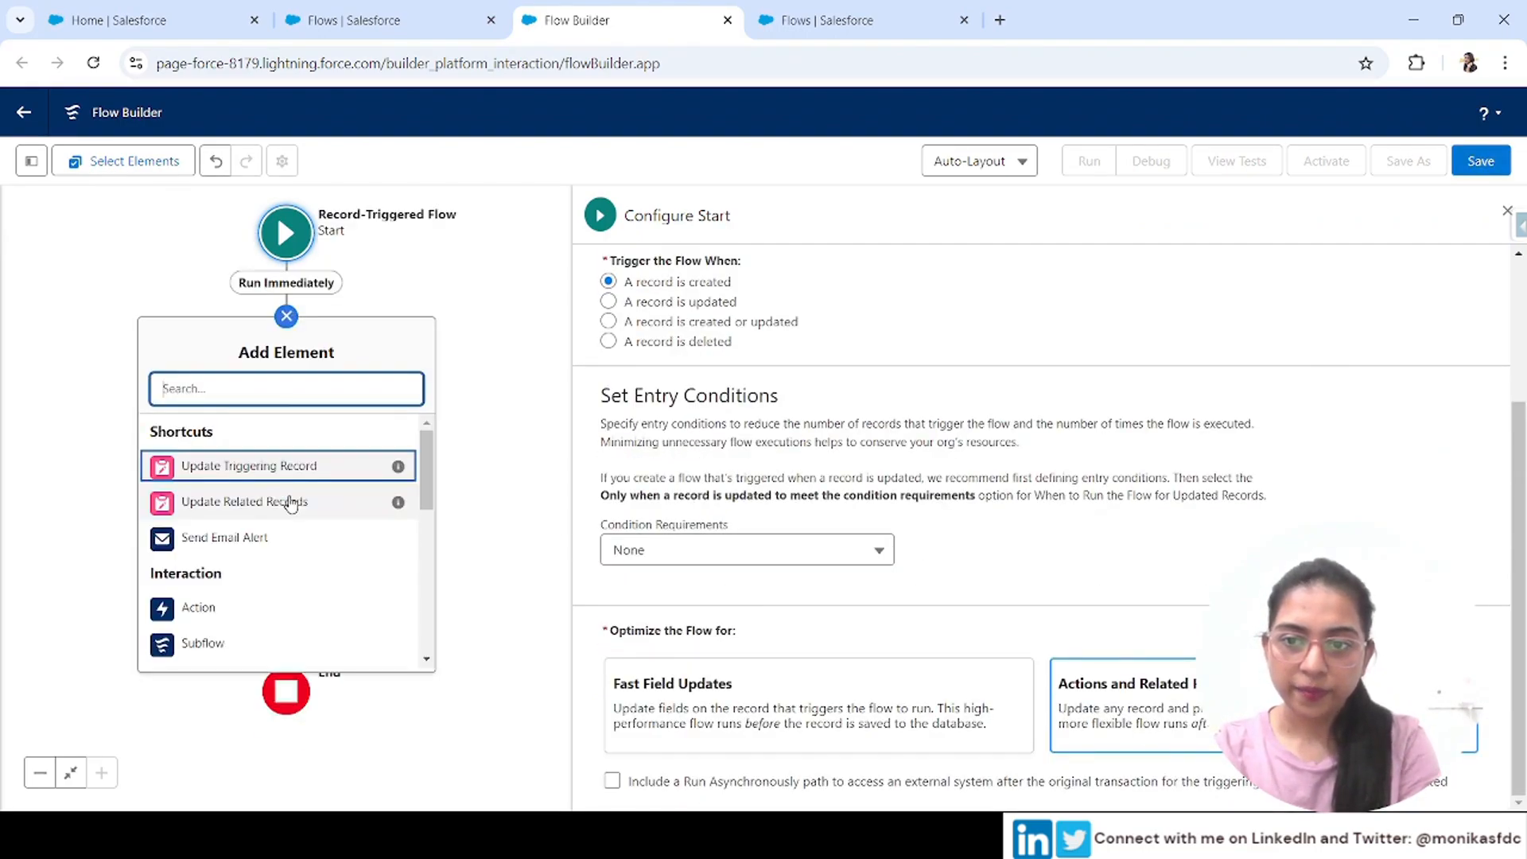
left_click(242, 467)
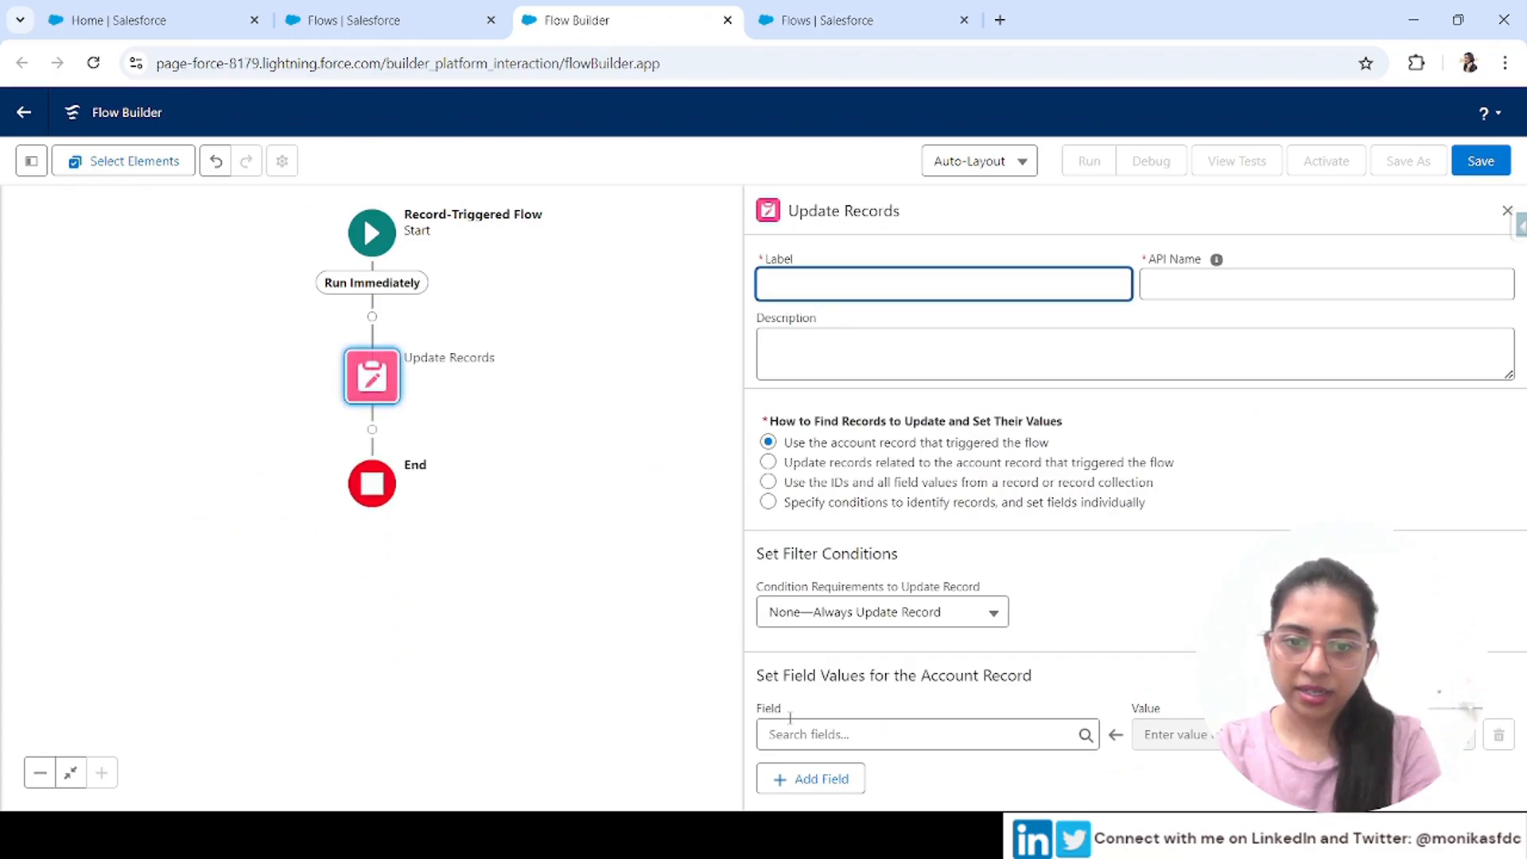
left_click(823, 746)
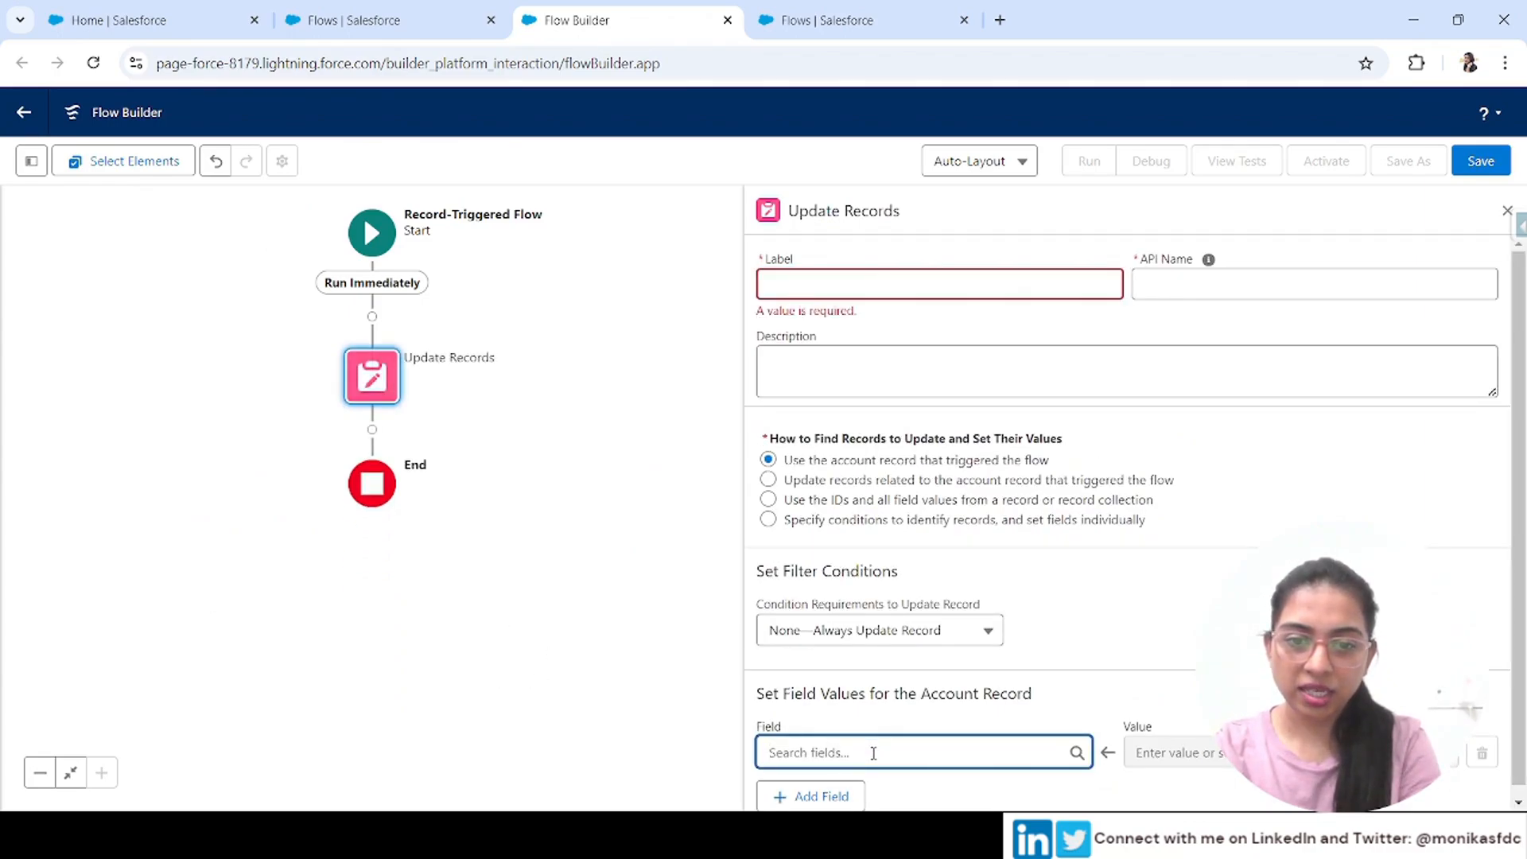
type("des")
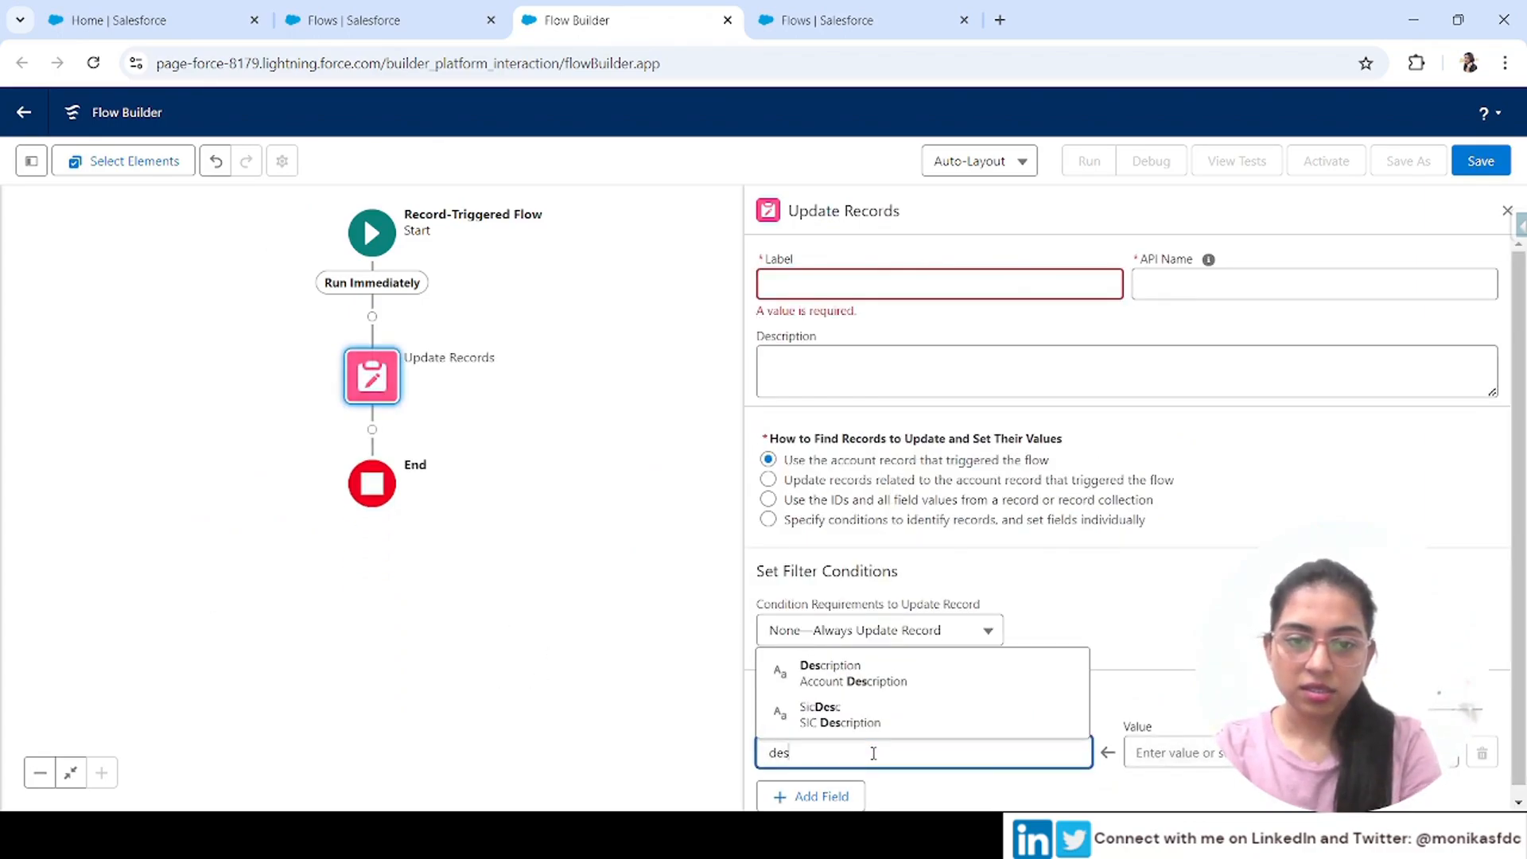
left_click(879, 676)
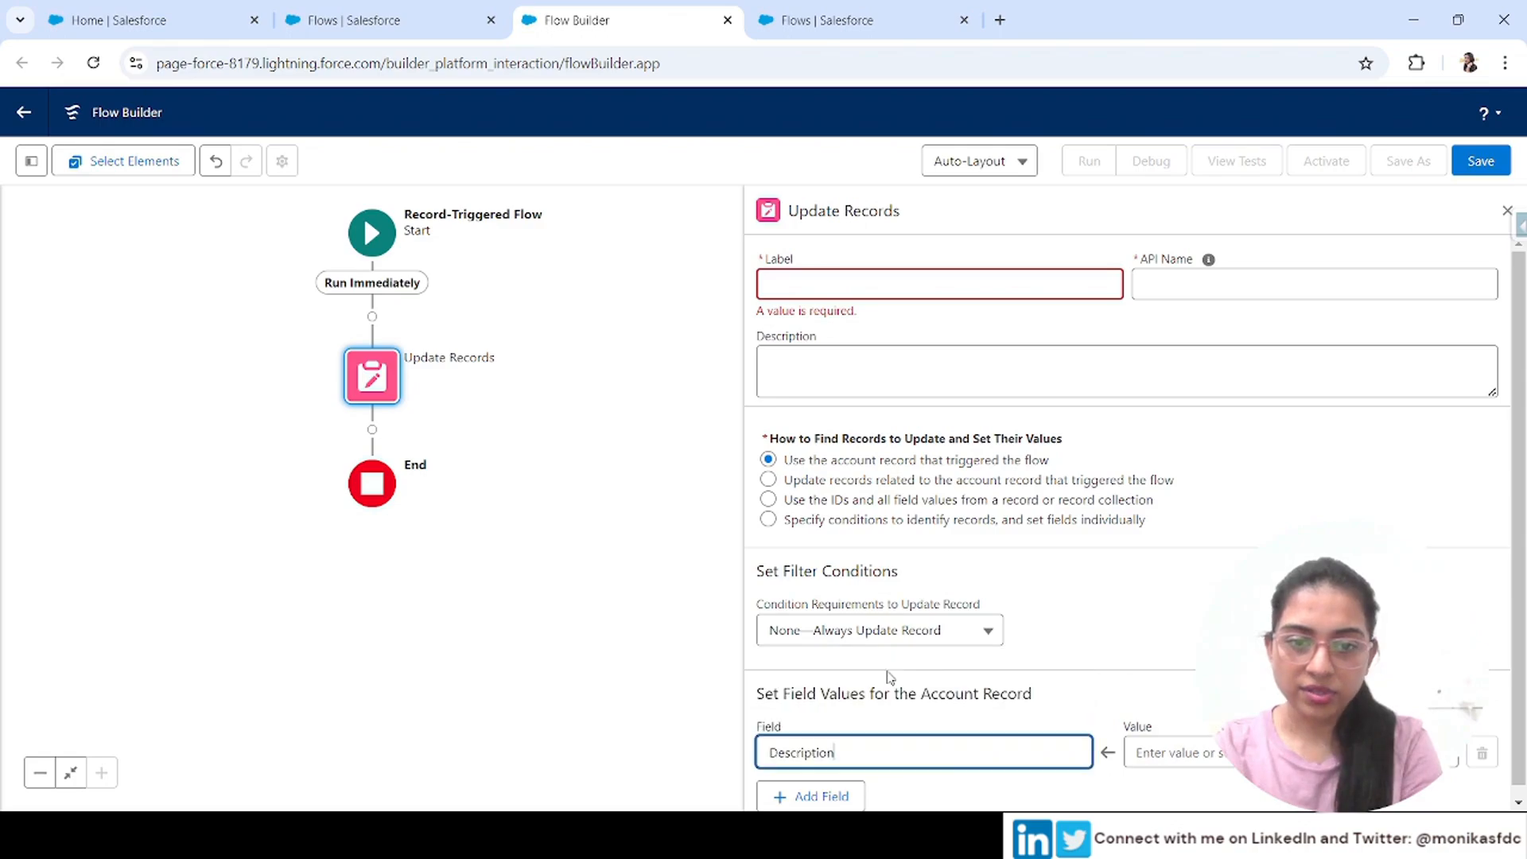
left_click(1167, 752)
type("test")
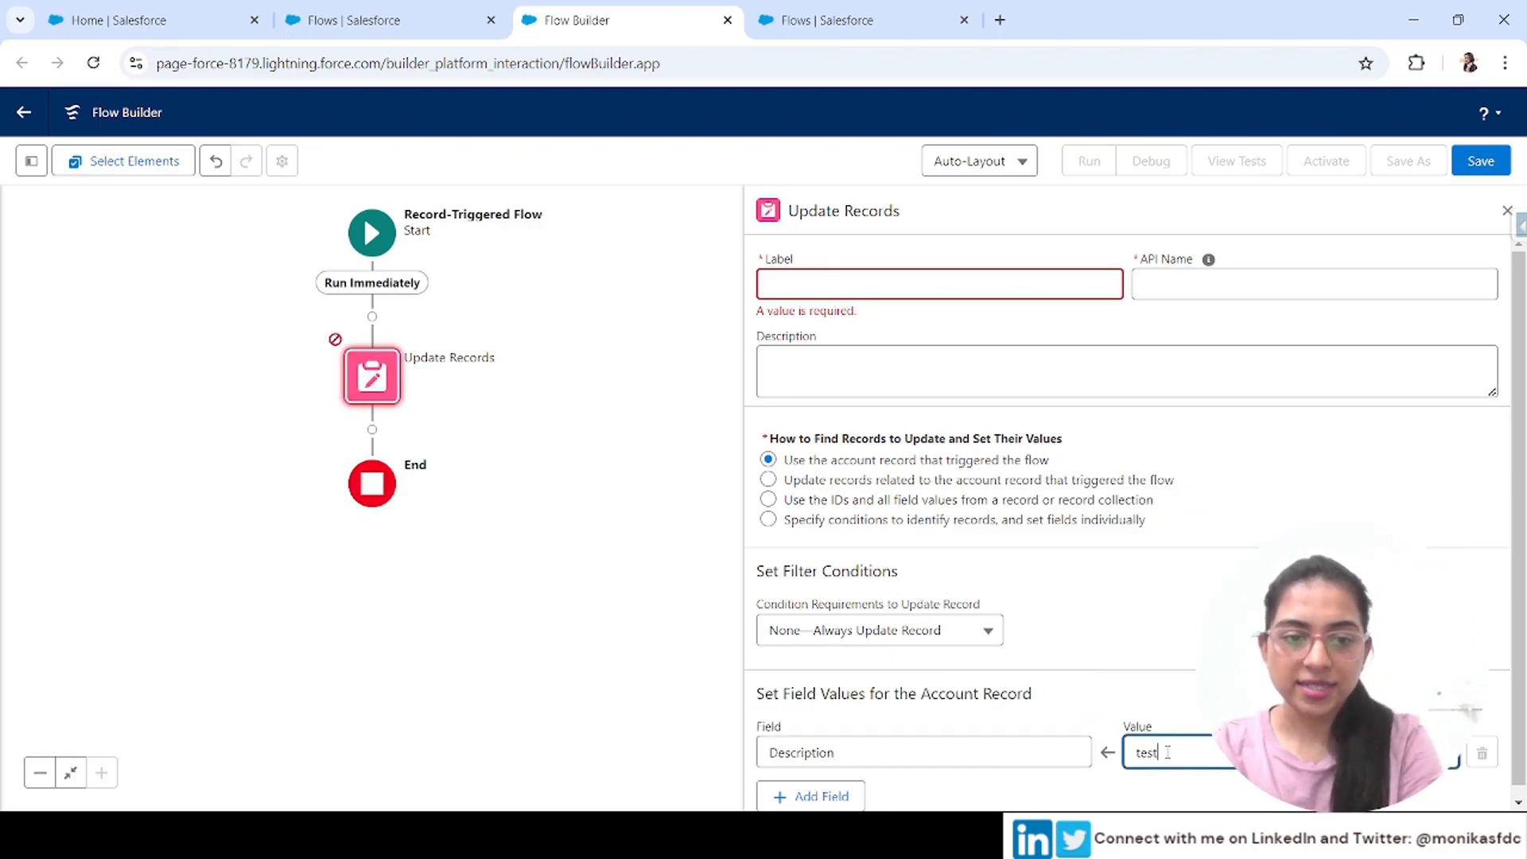
type("ing")
left_click(1203, 564)
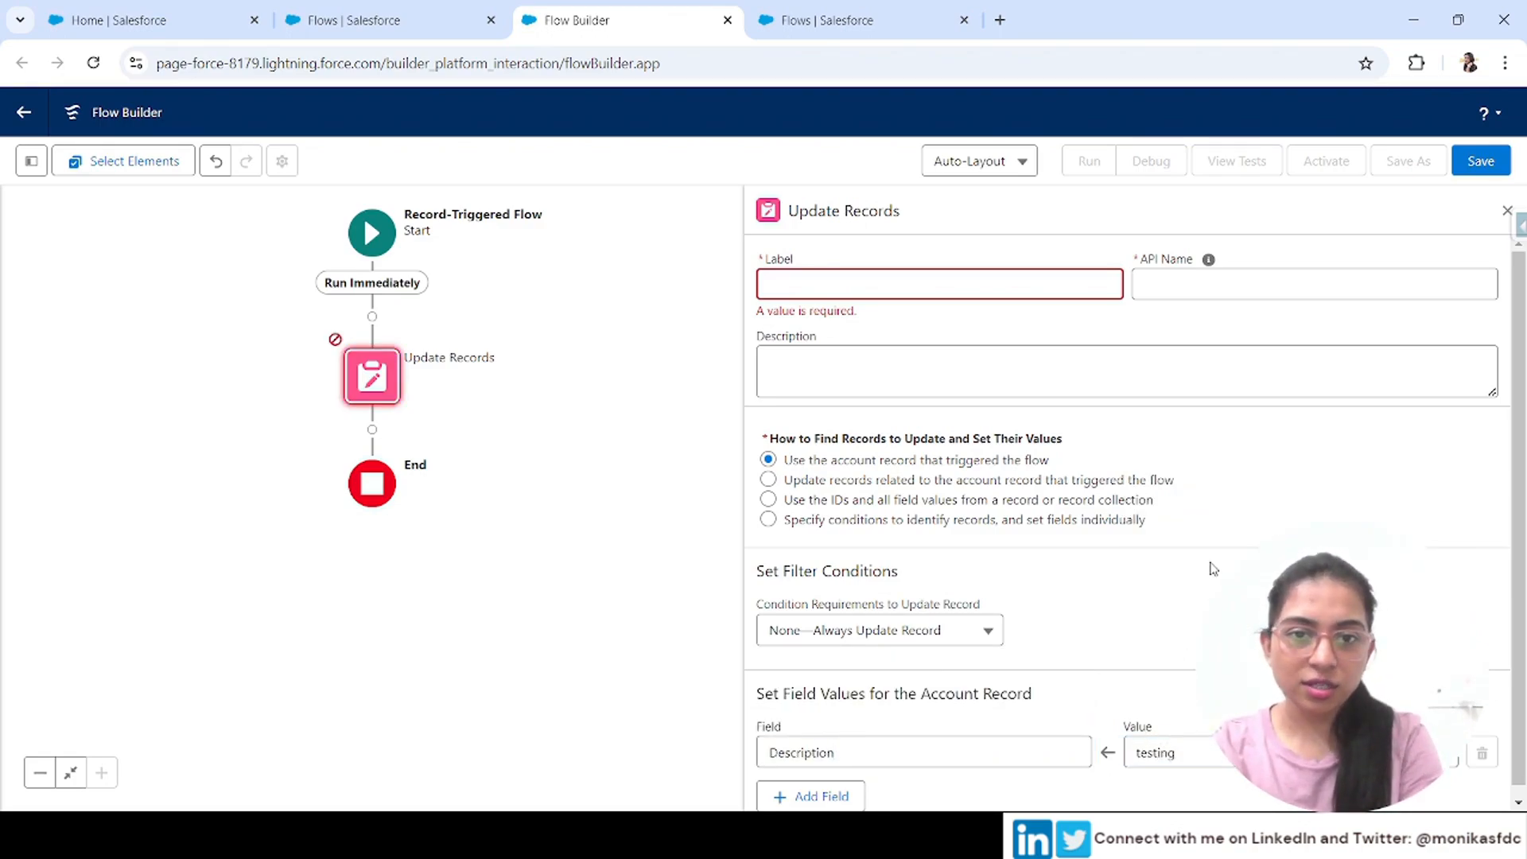
Label the update element Update Account and close its panel
left_click(922, 293)
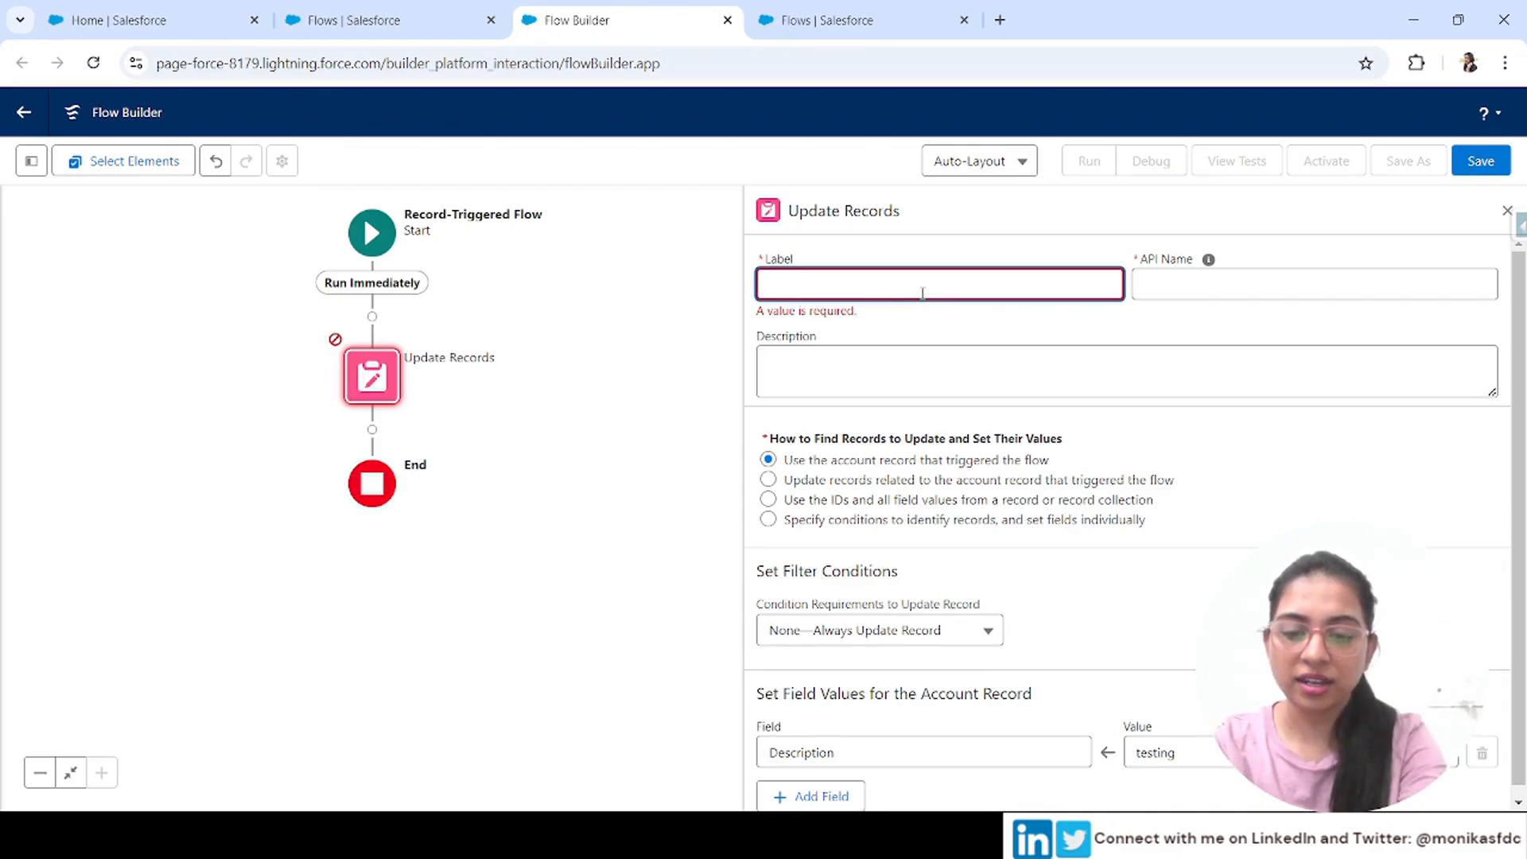
type("Update ")
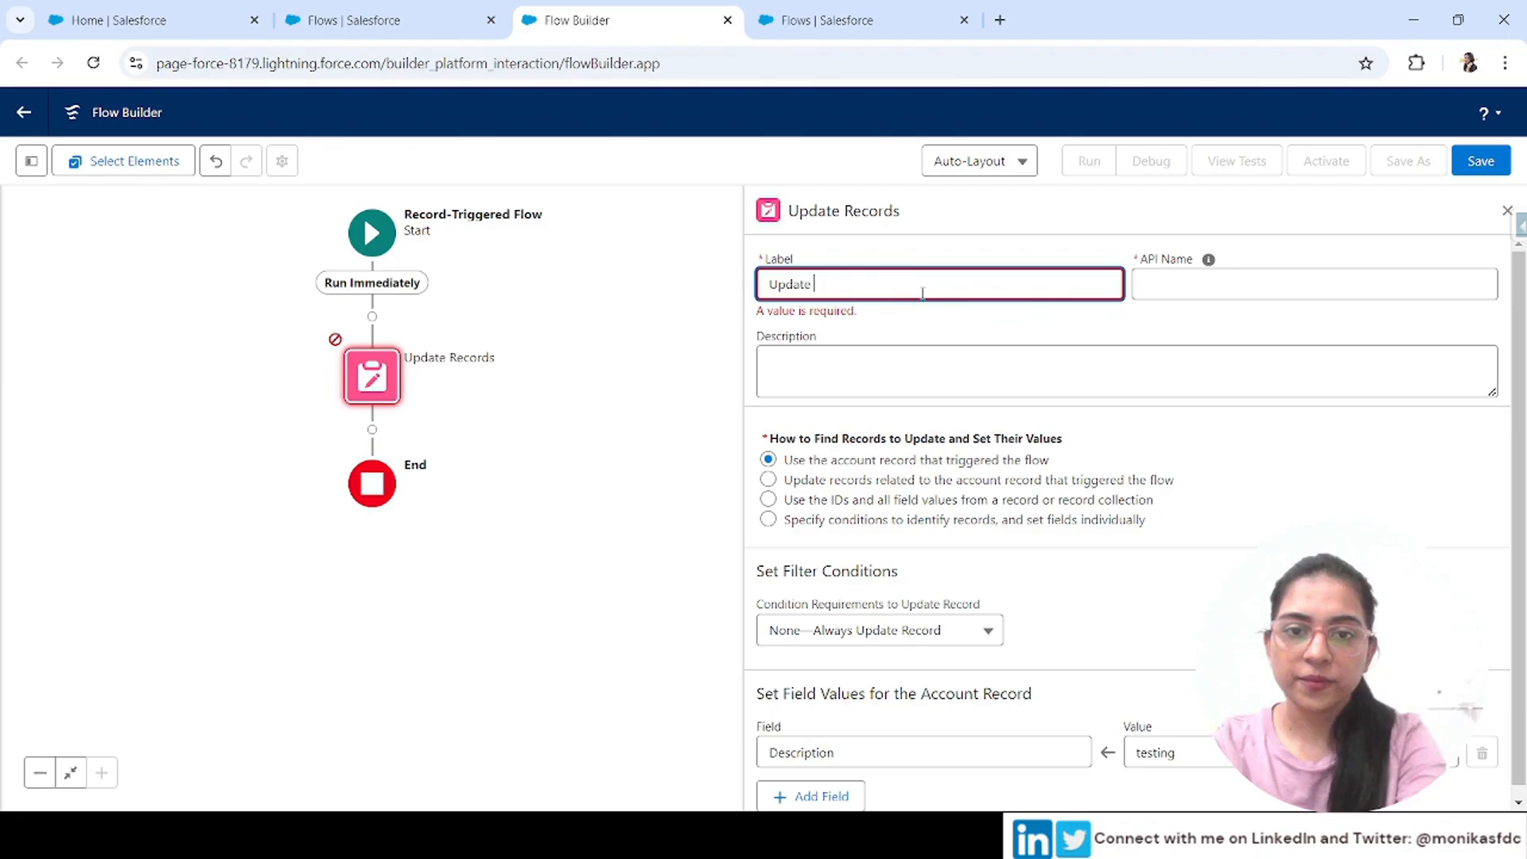
type("Account")
key("Tab")
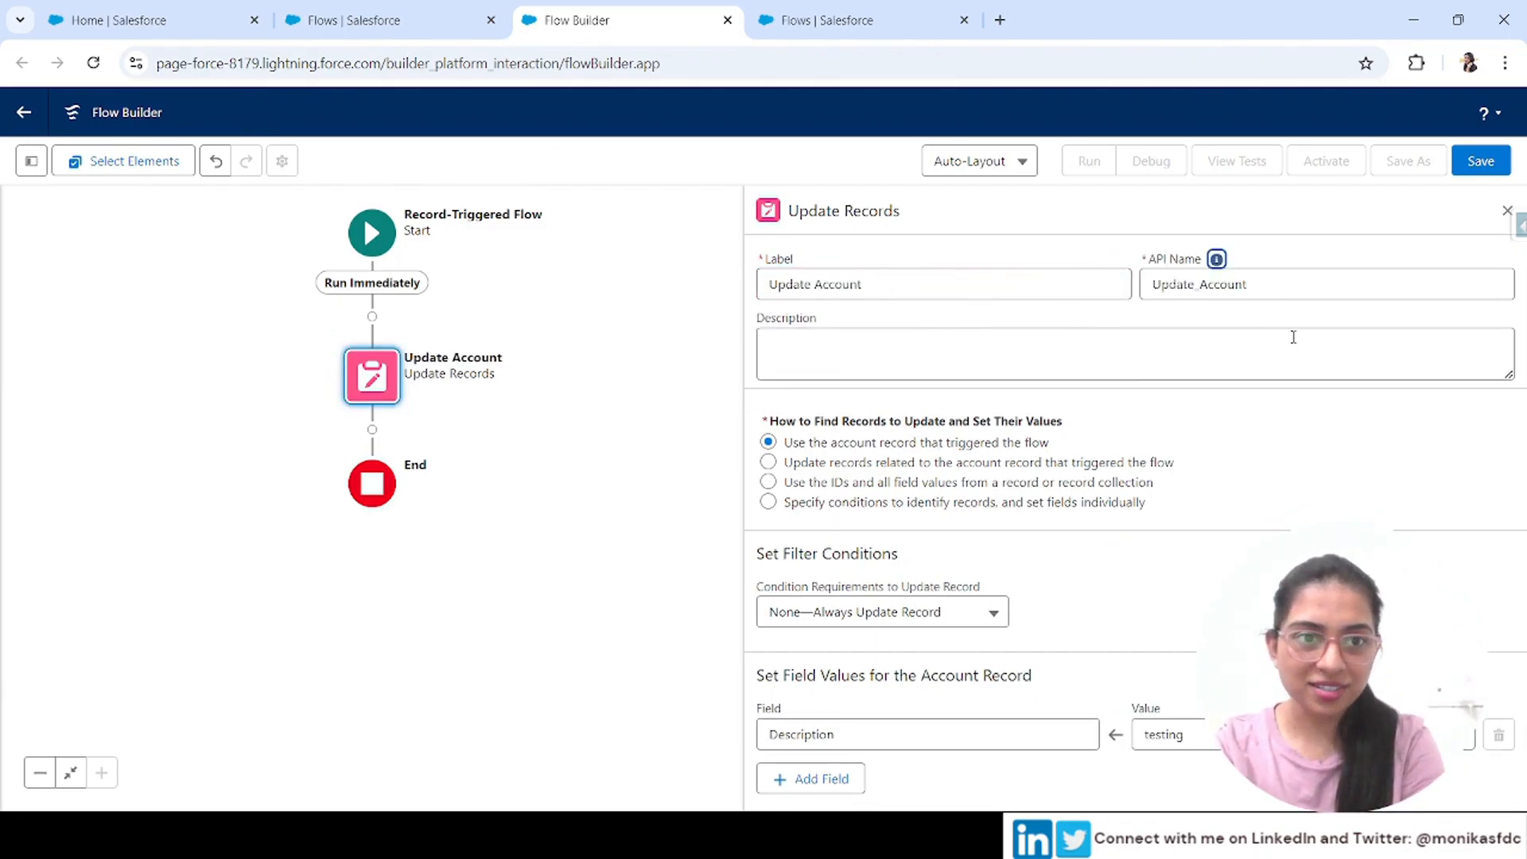
left_click(1506, 209)
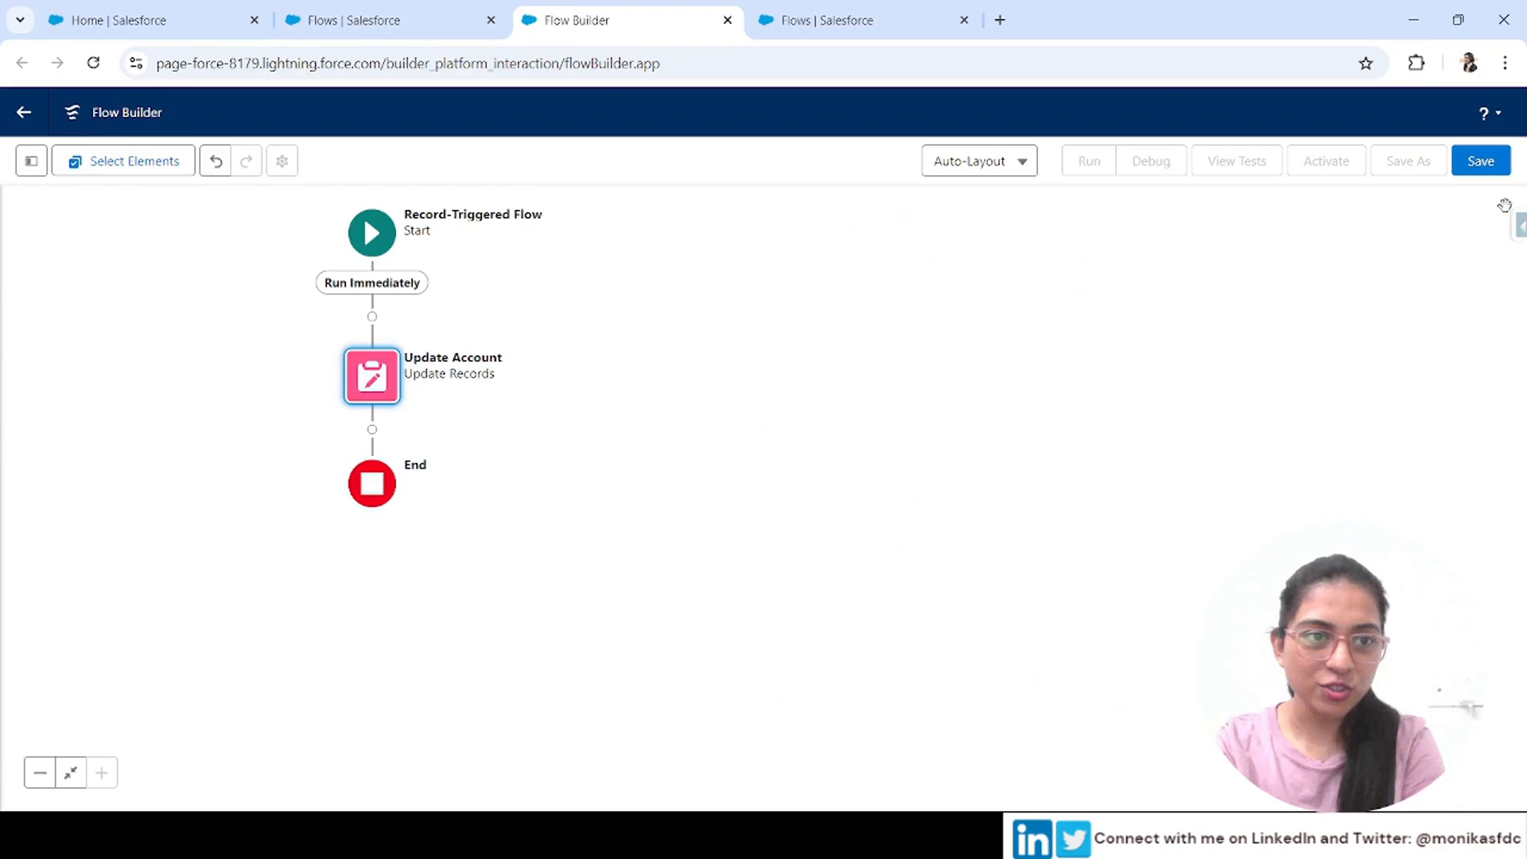
Save the flow with the label Update Account and activate it
left_click(1479, 167)
left_click(690, 389)
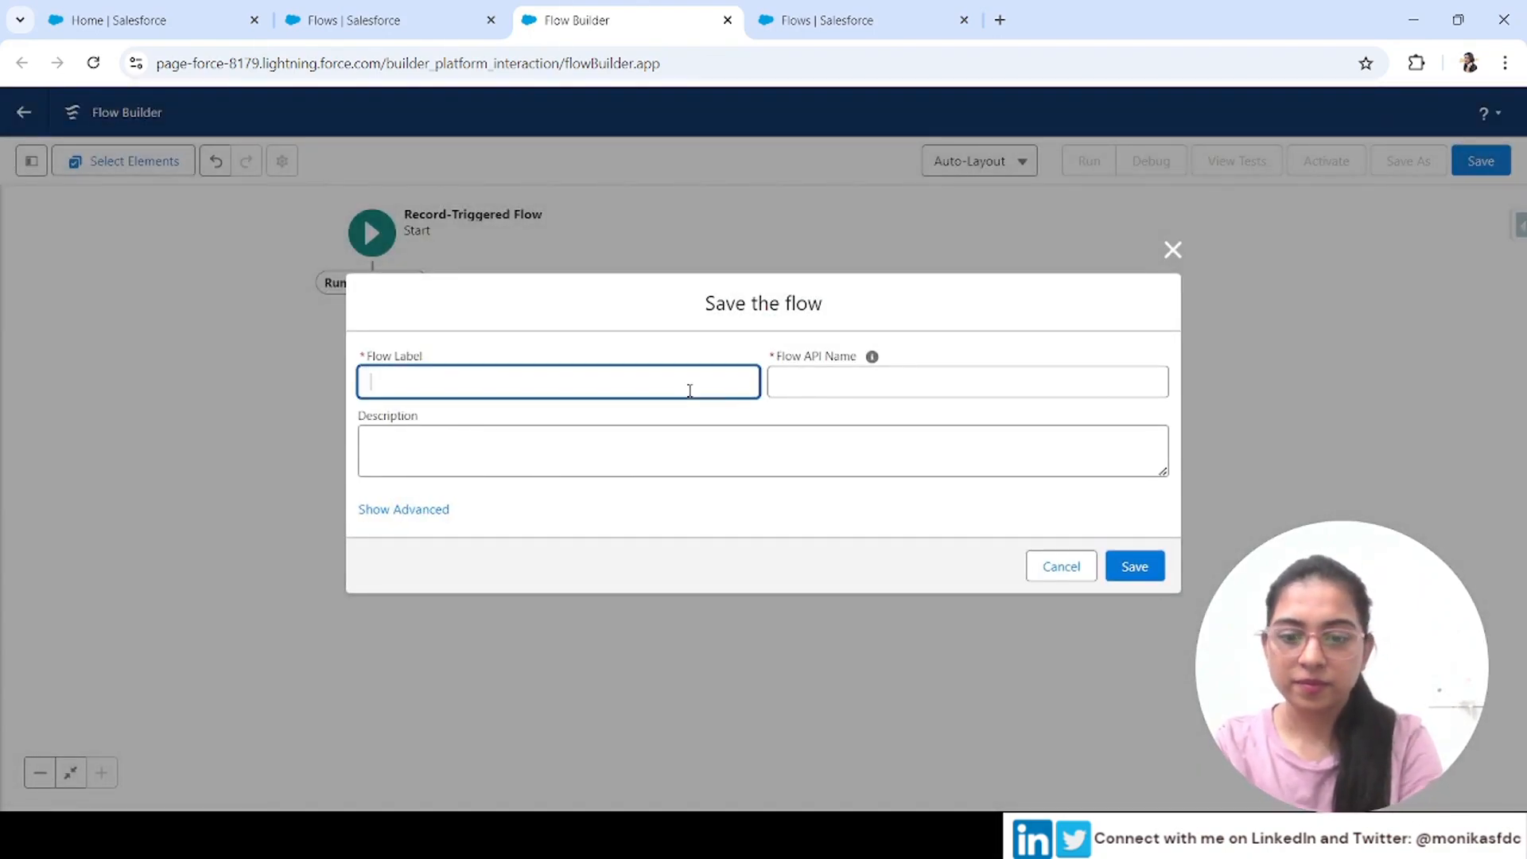
type("Update Account")
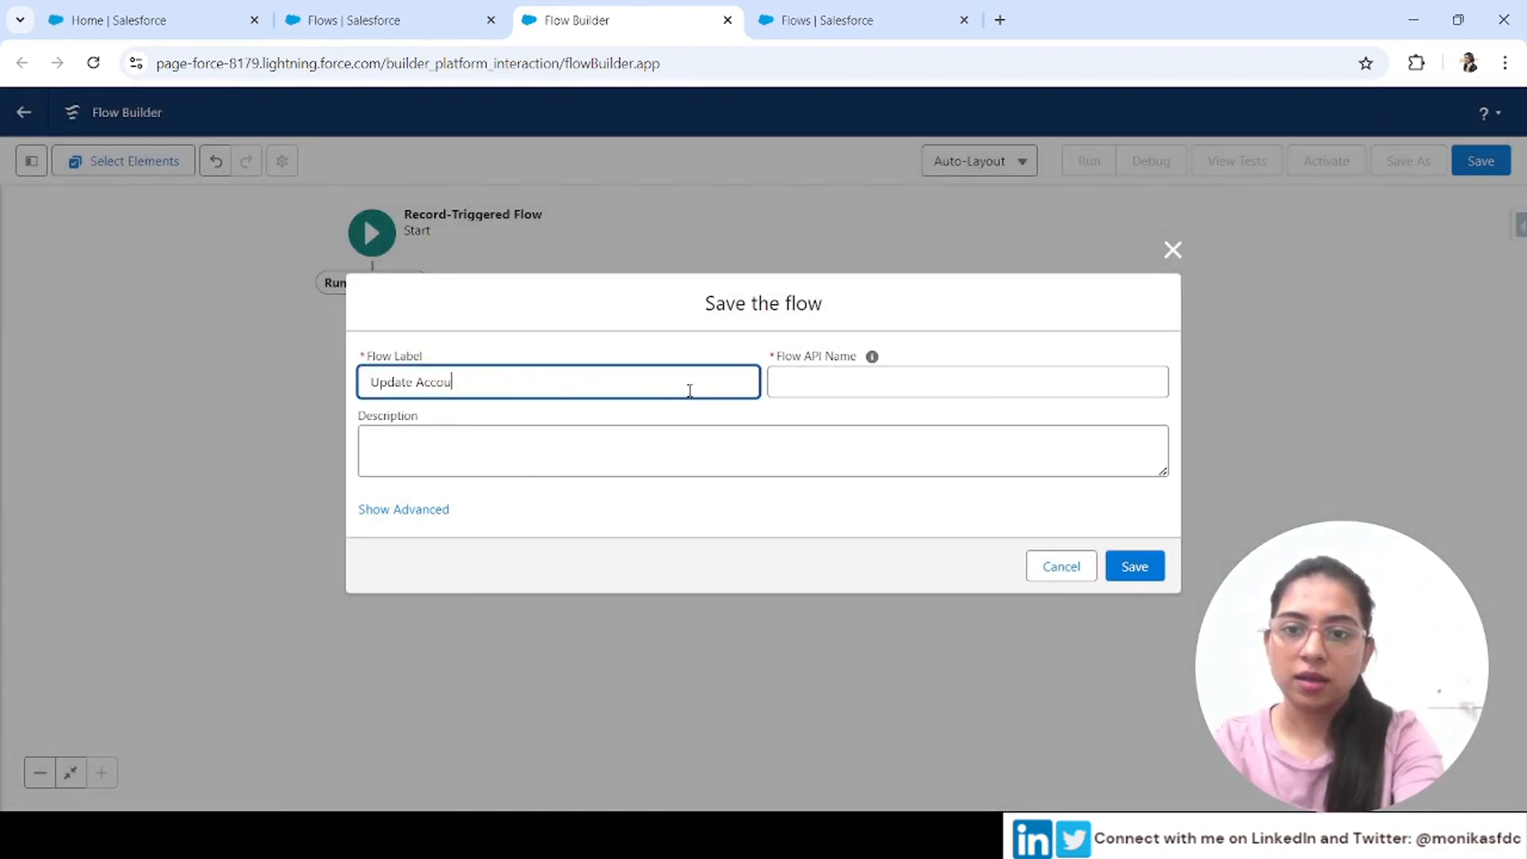
key("Tab")
left_click(1134, 566)
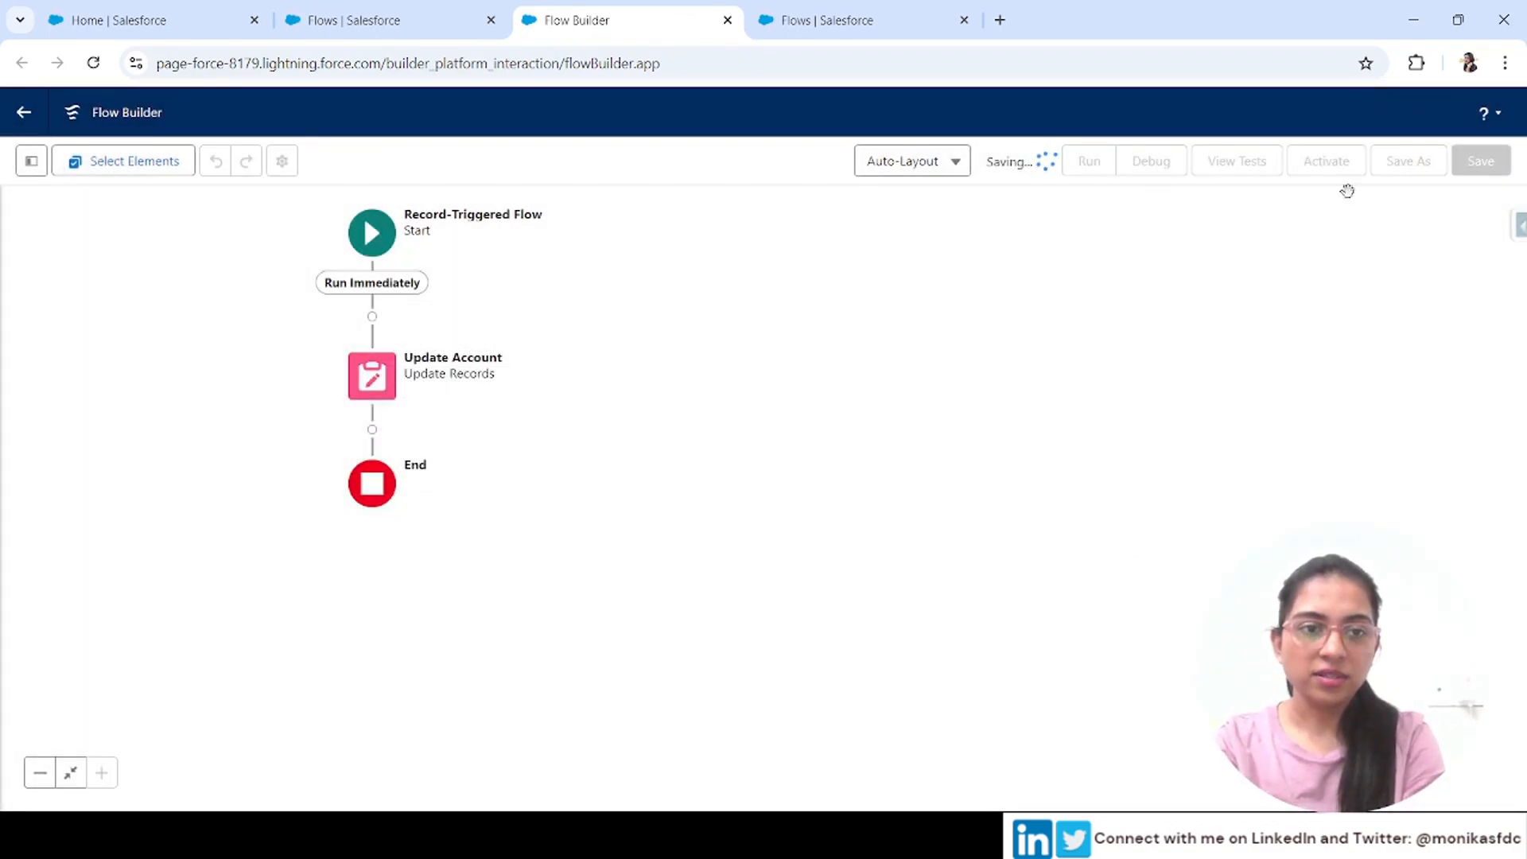
left_click(1336, 167)
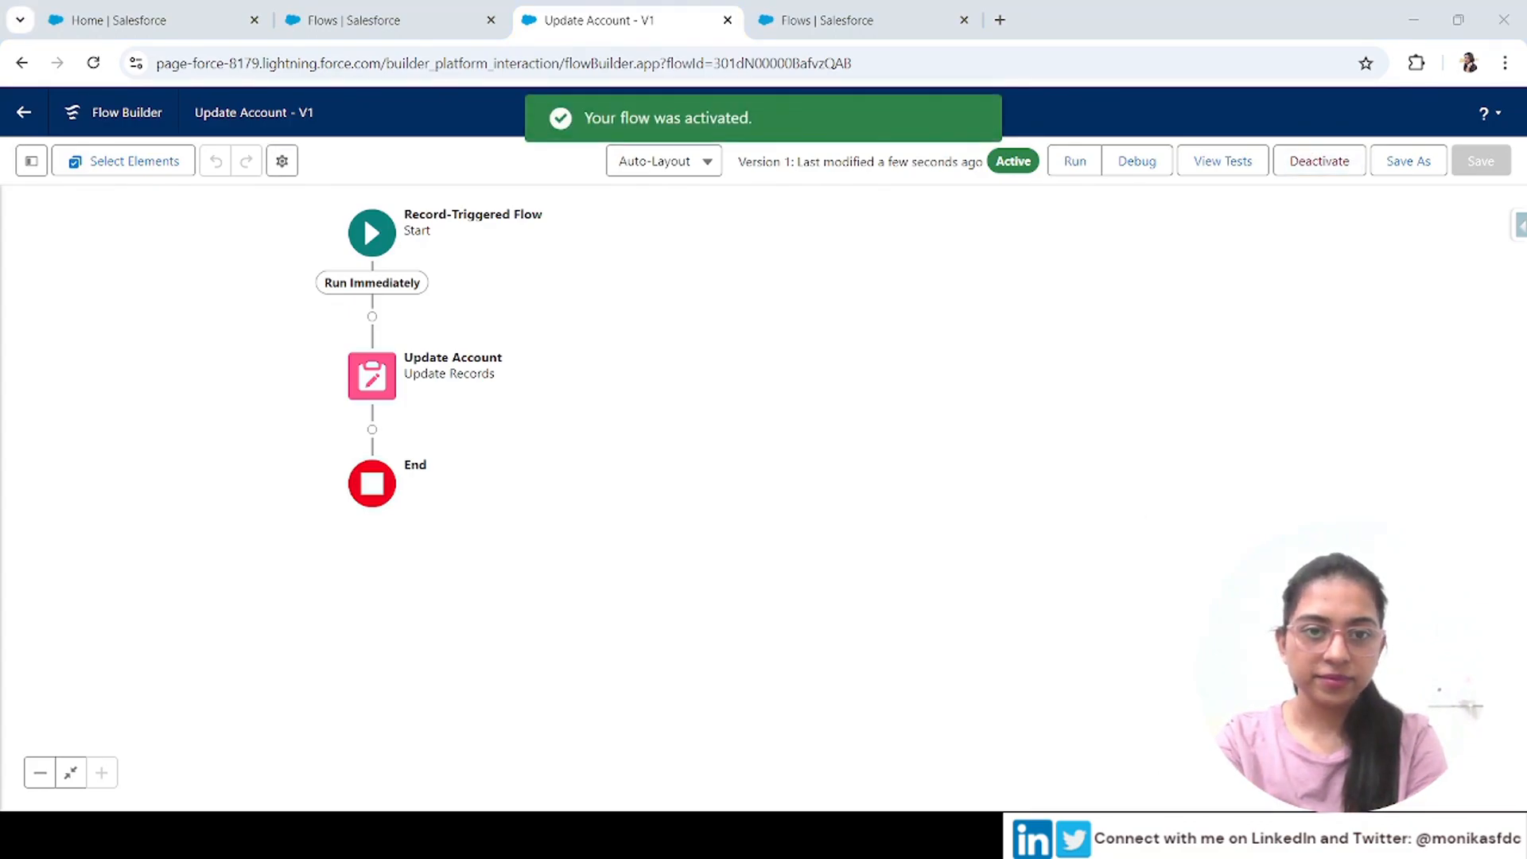
Open the First Flow Deployment outbound change set from Setup and start adding components
left_click(423, 9)
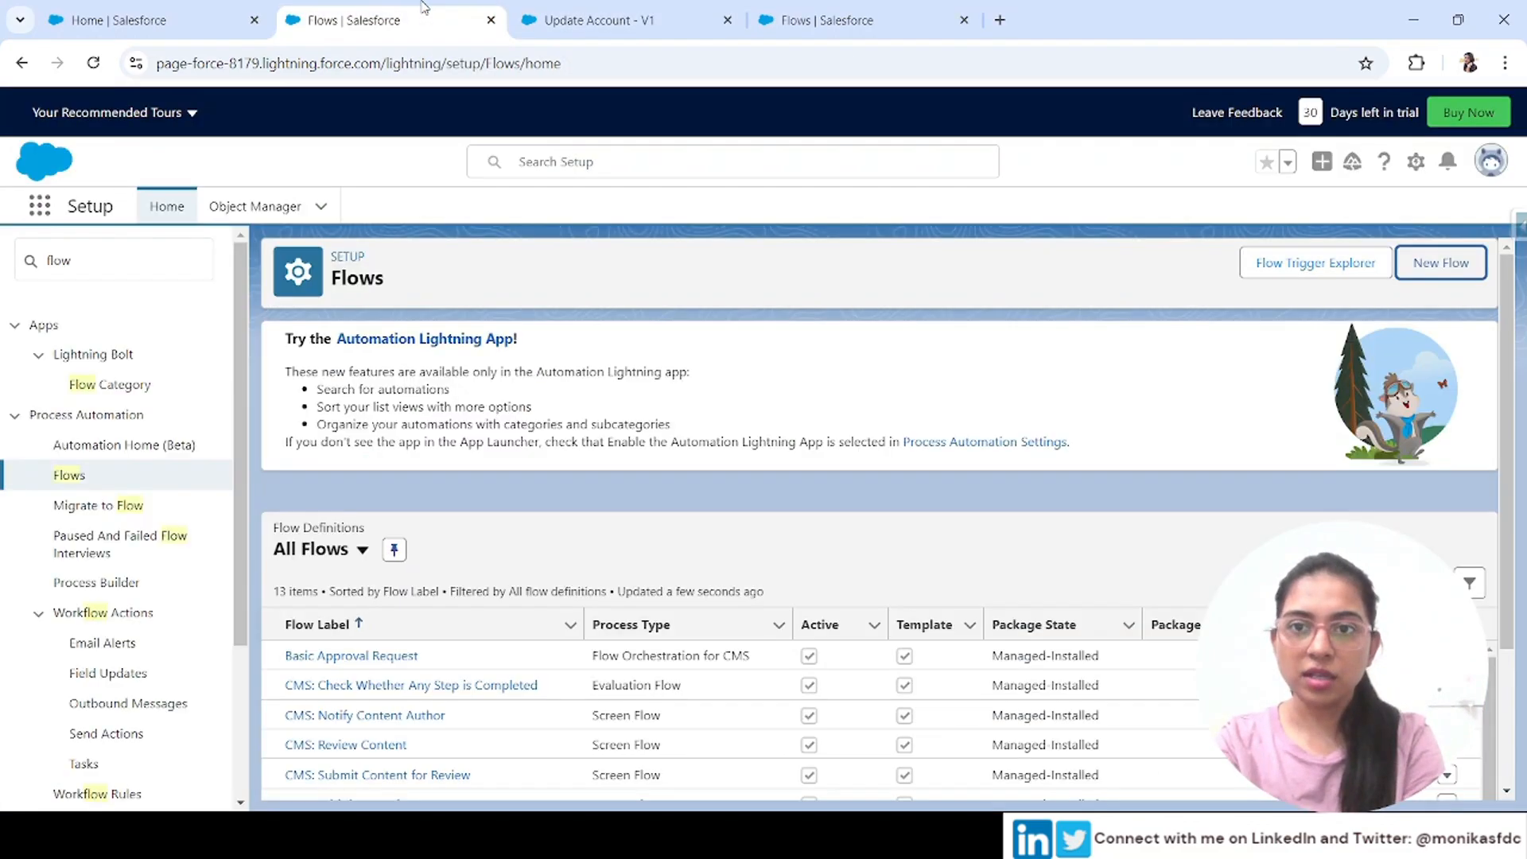
left_click_drag(101, 266, 4, 250)
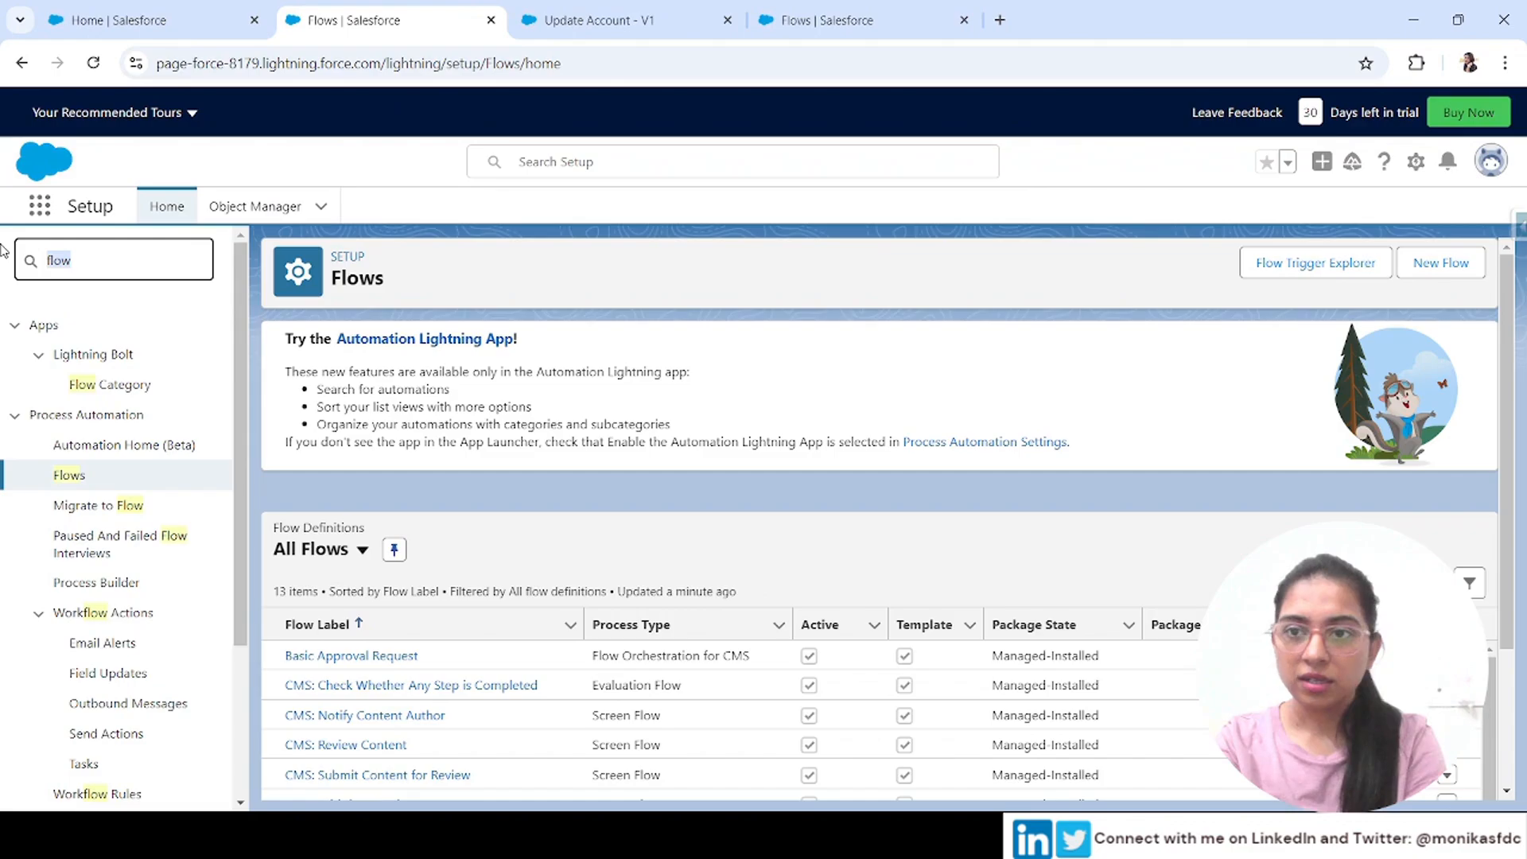
type("chan")
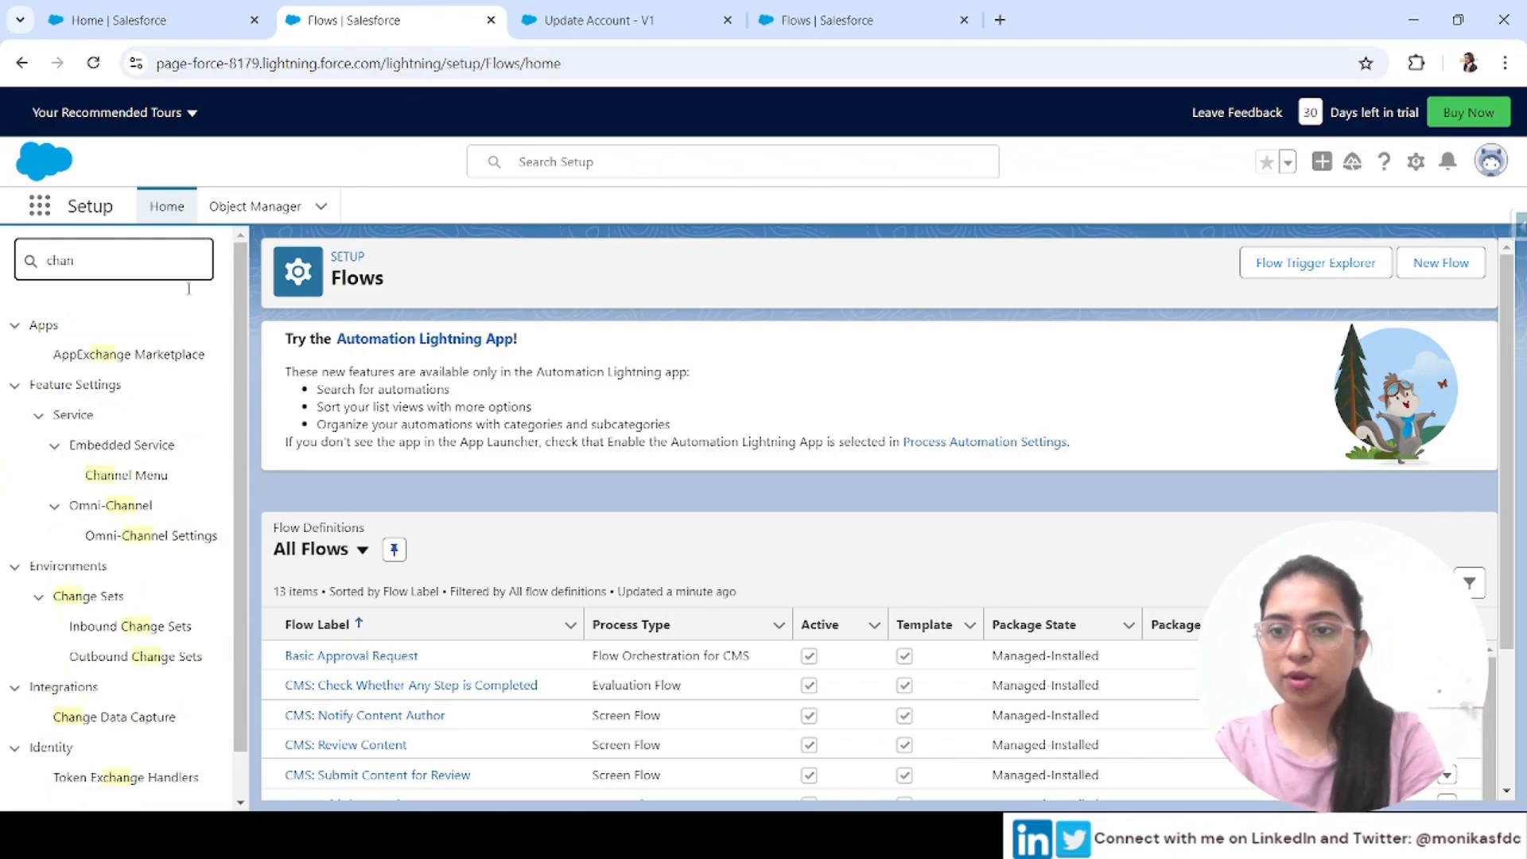
left_click(147, 656)
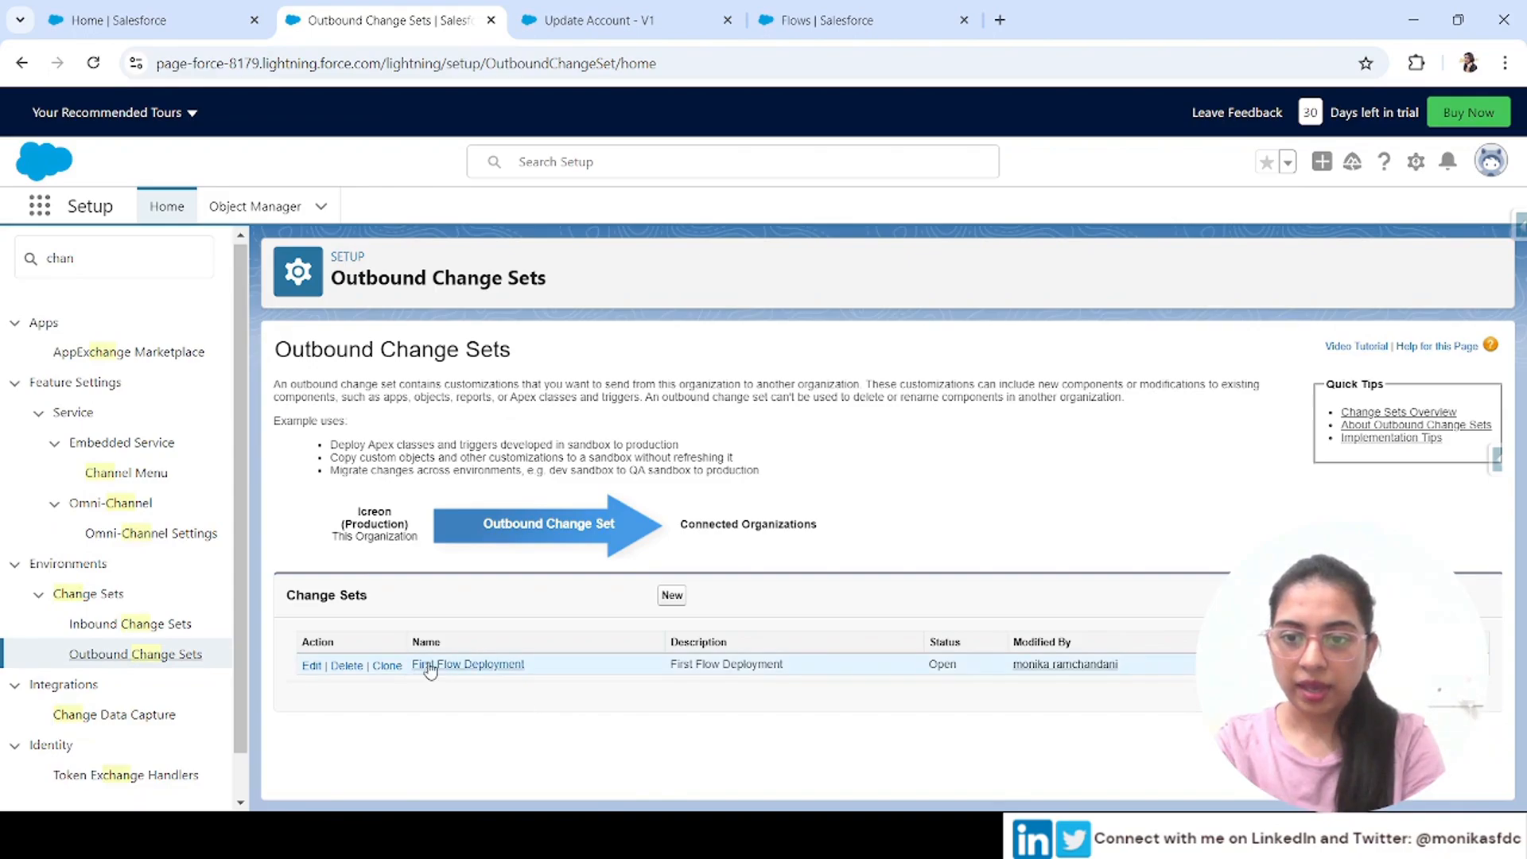
left_click(429, 665)
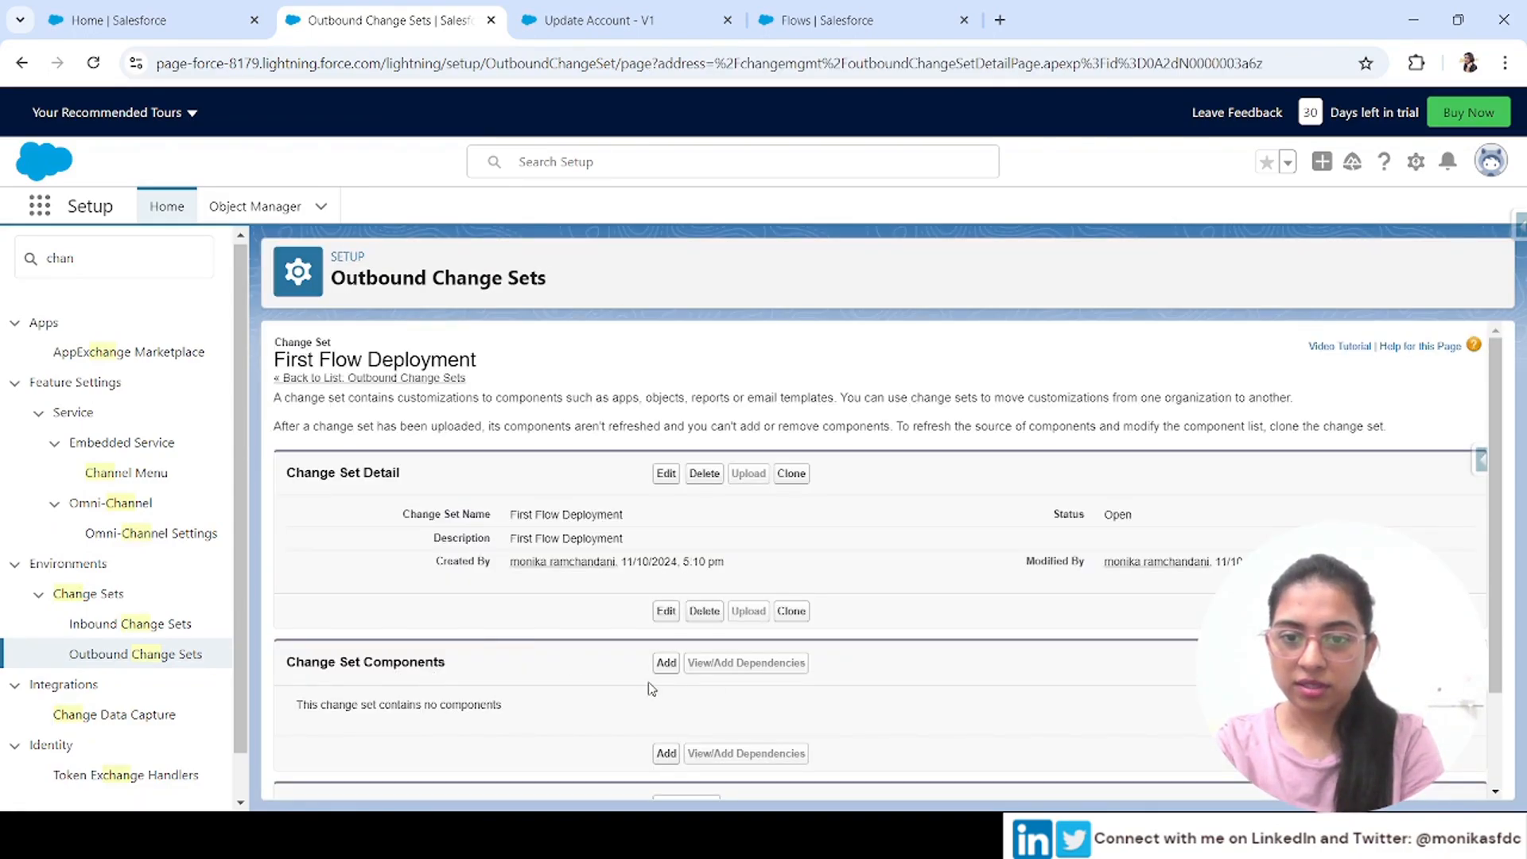
left_click(666, 662)
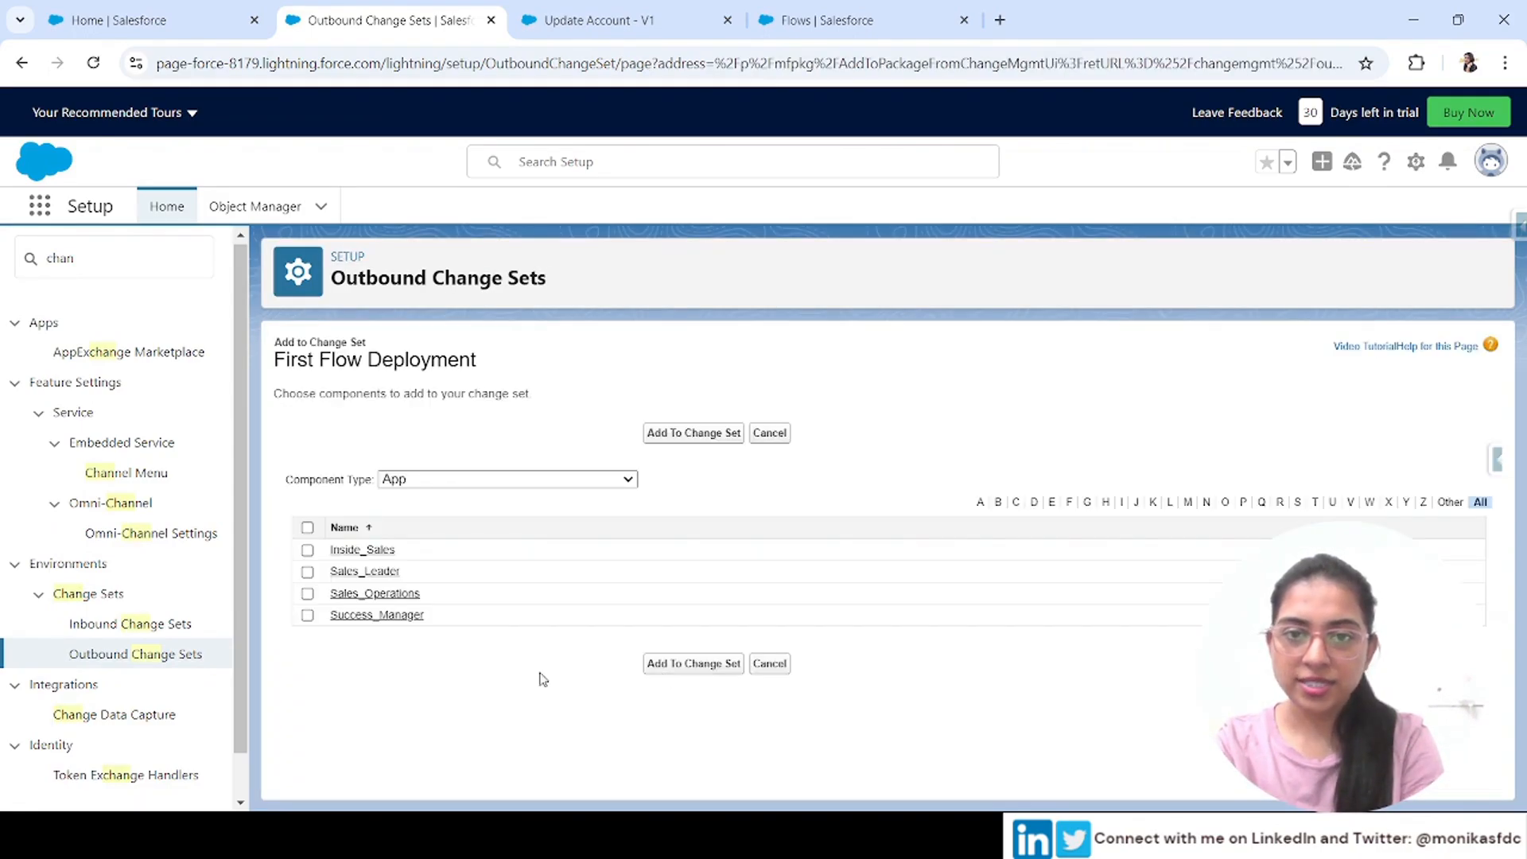
Add the Update_Account Flow Definition to the change set
left_click(496, 478)
type("flow")
key("Return")
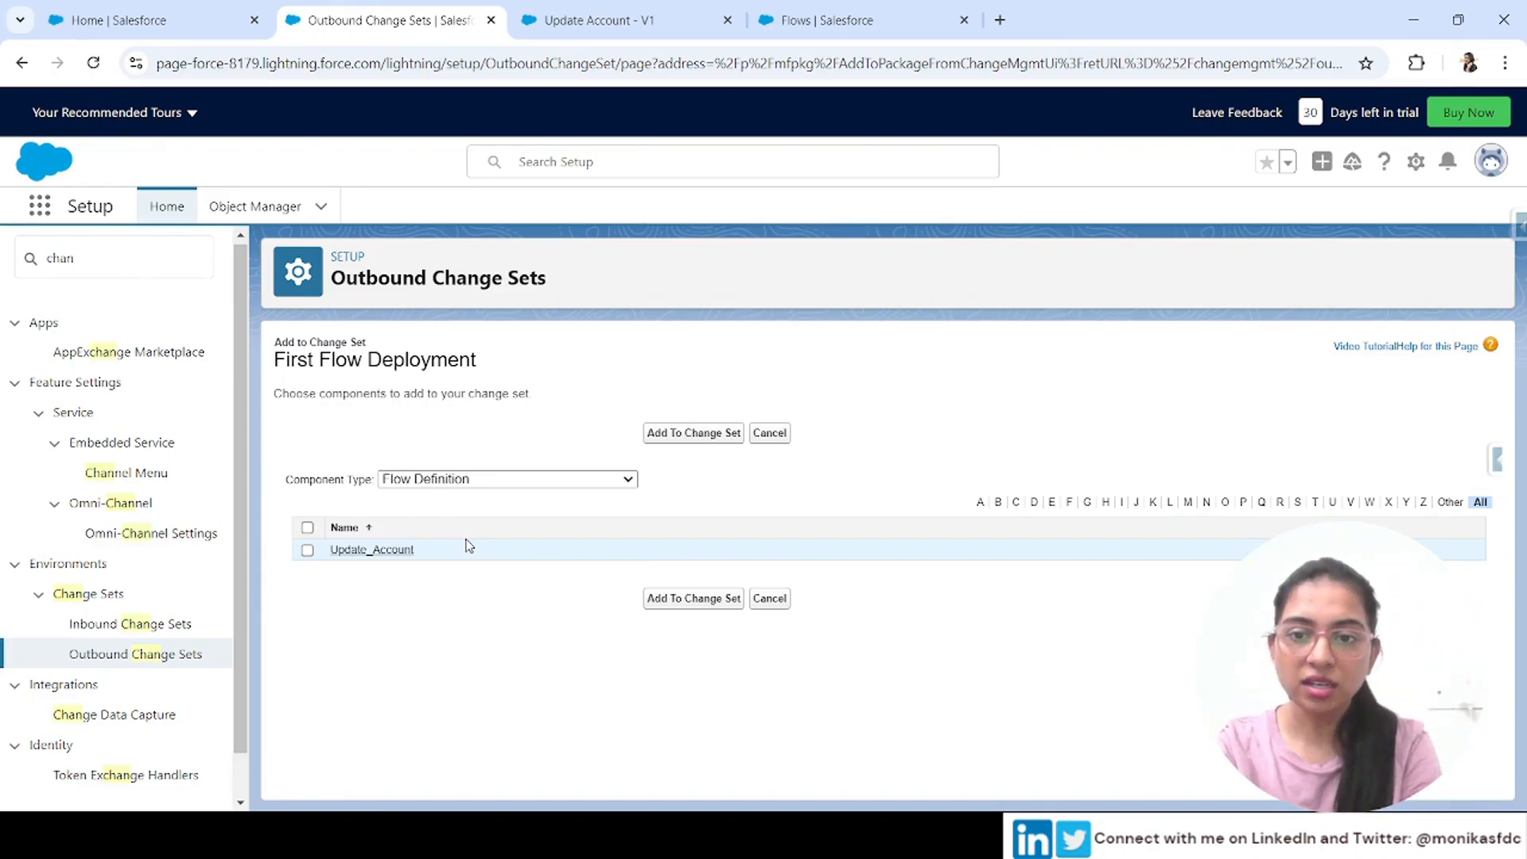
left_click(308, 551)
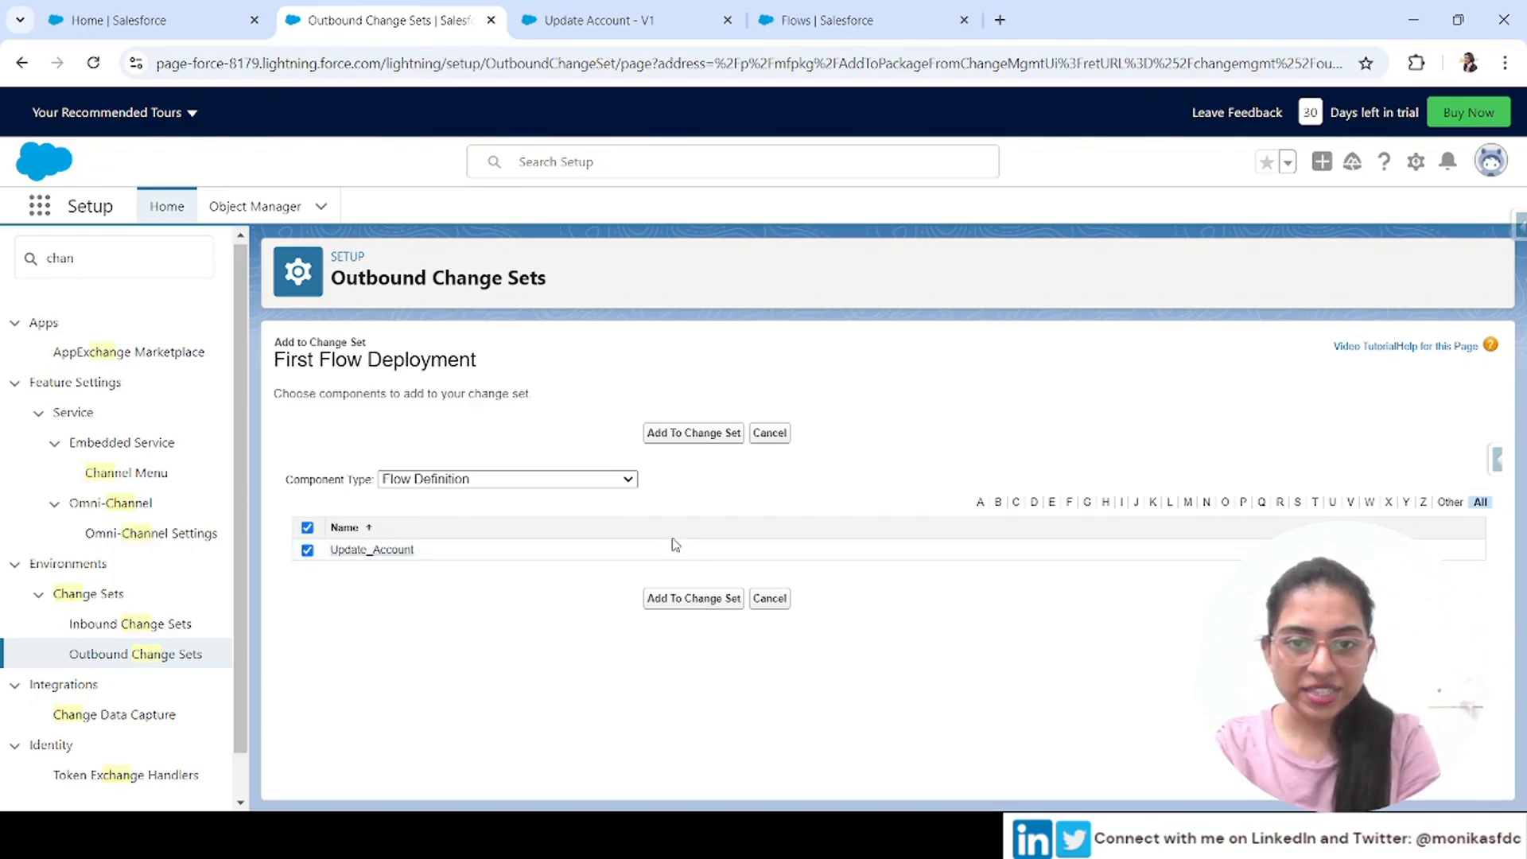
left_click(693, 434)
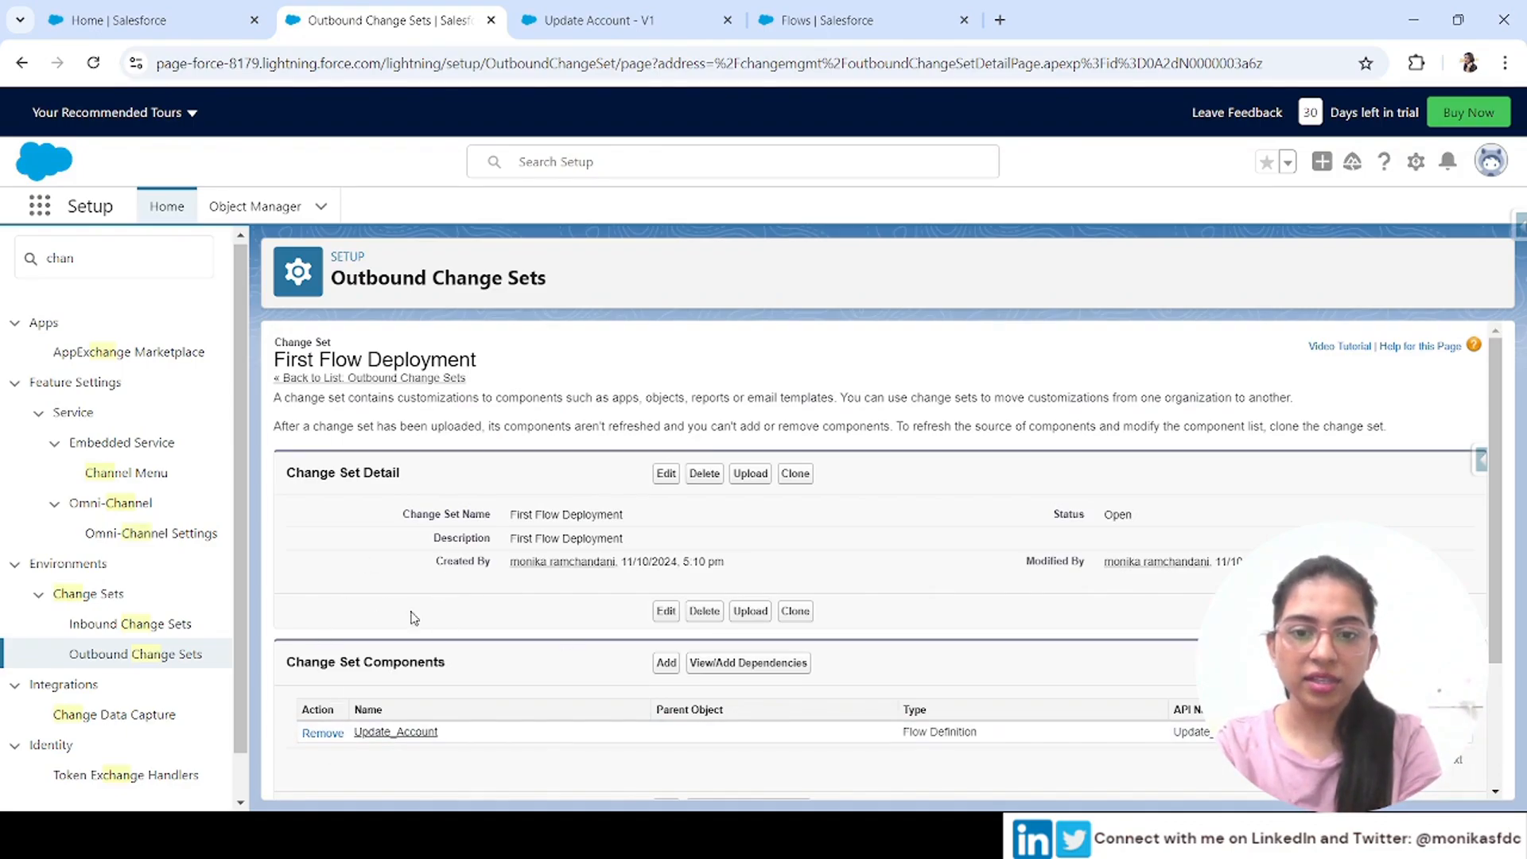
Review the change set's dependencies and its listed components
left_click(757, 664)
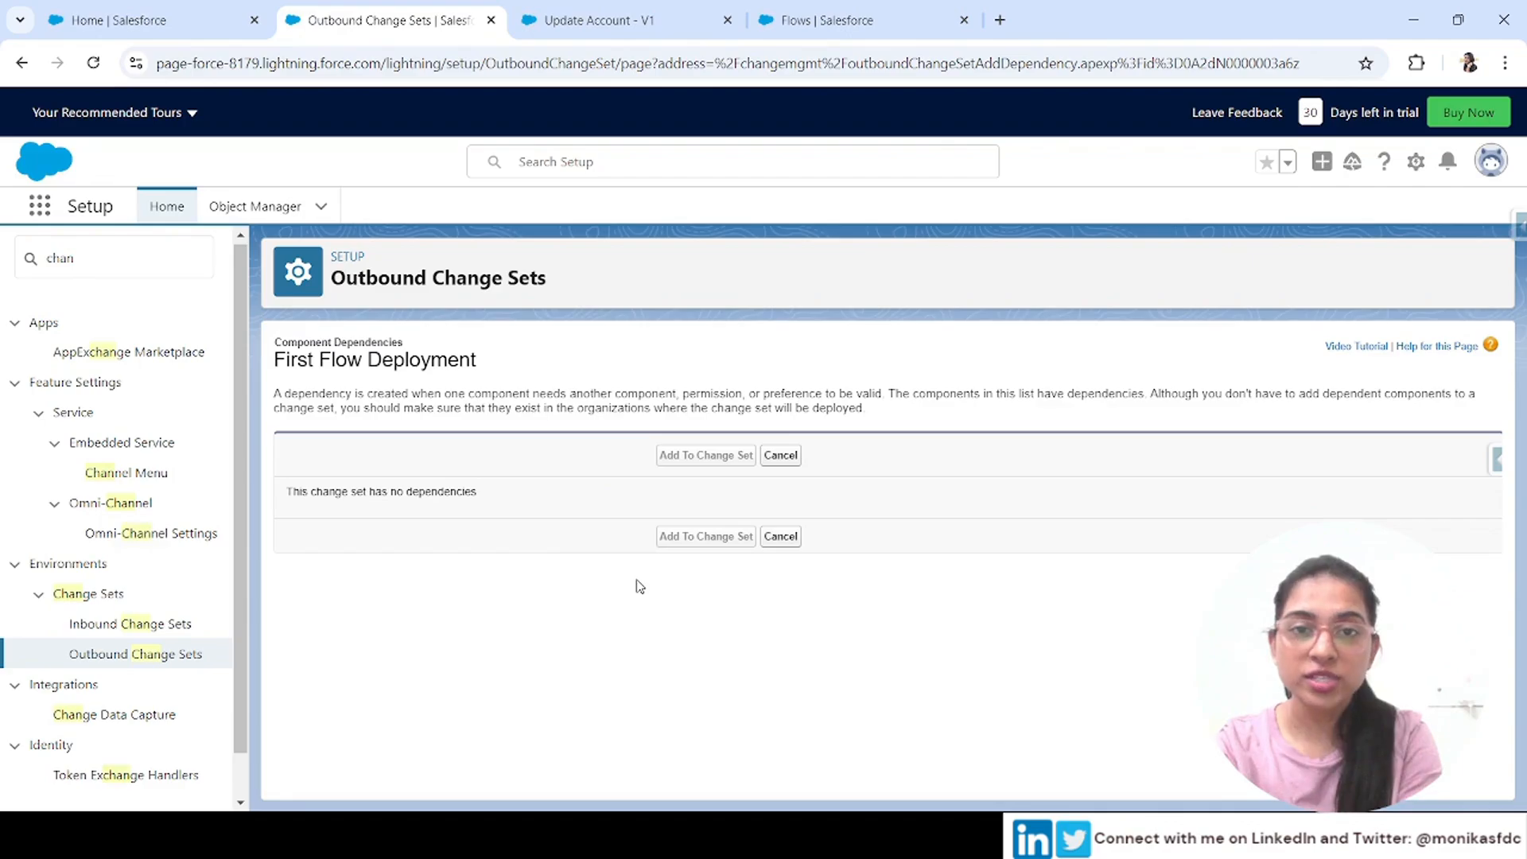
left_click(784, 455)
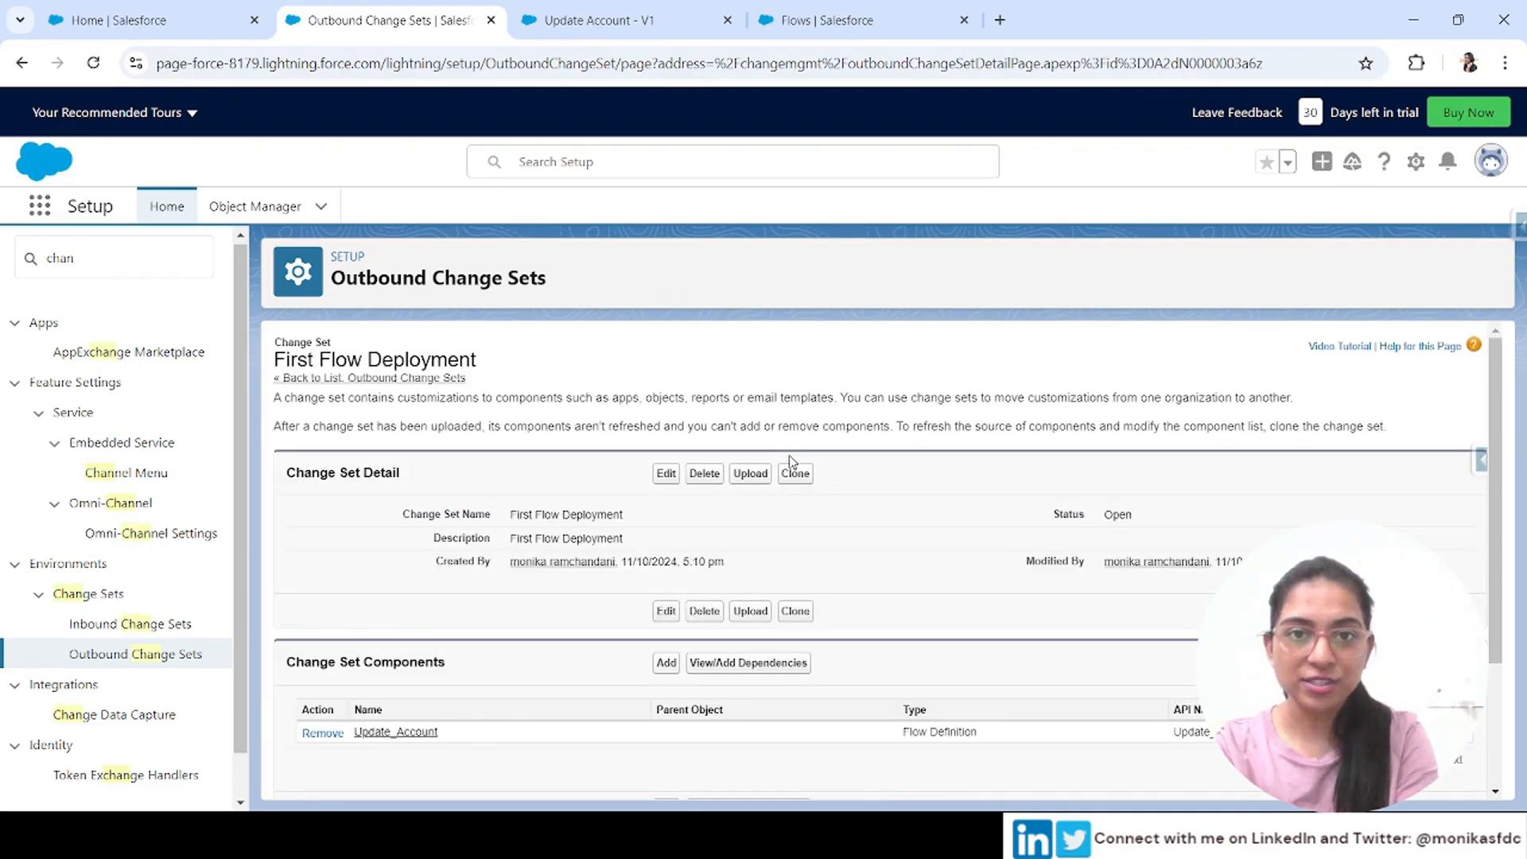
scroll(958, 700, "down", 2)
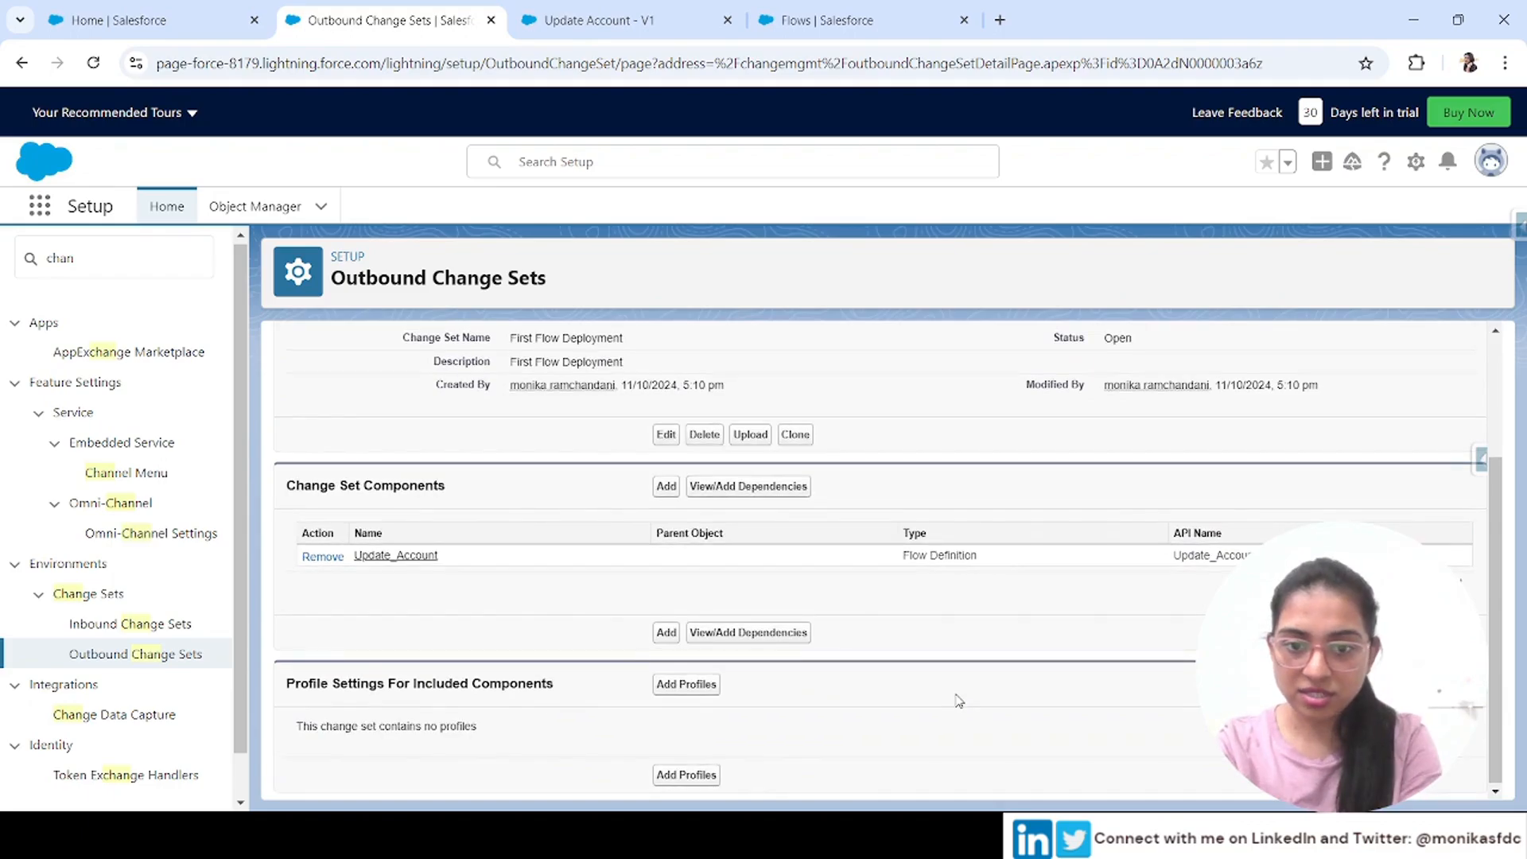
scroll(958, 700, "up", 2)
scroll(958, 700, "down", 2)
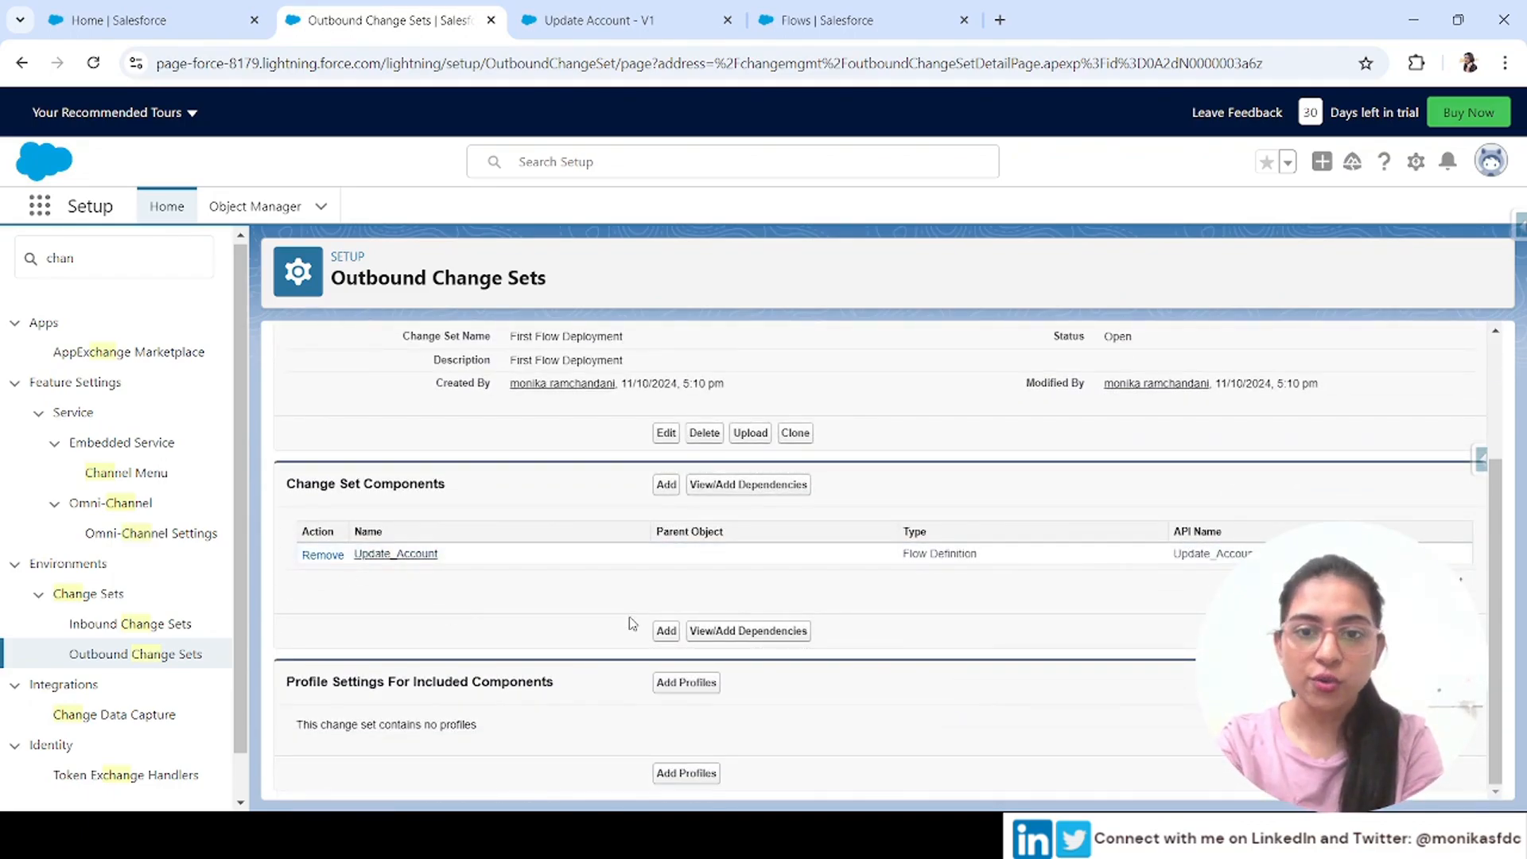
scroll(556, 454, "up", 2)
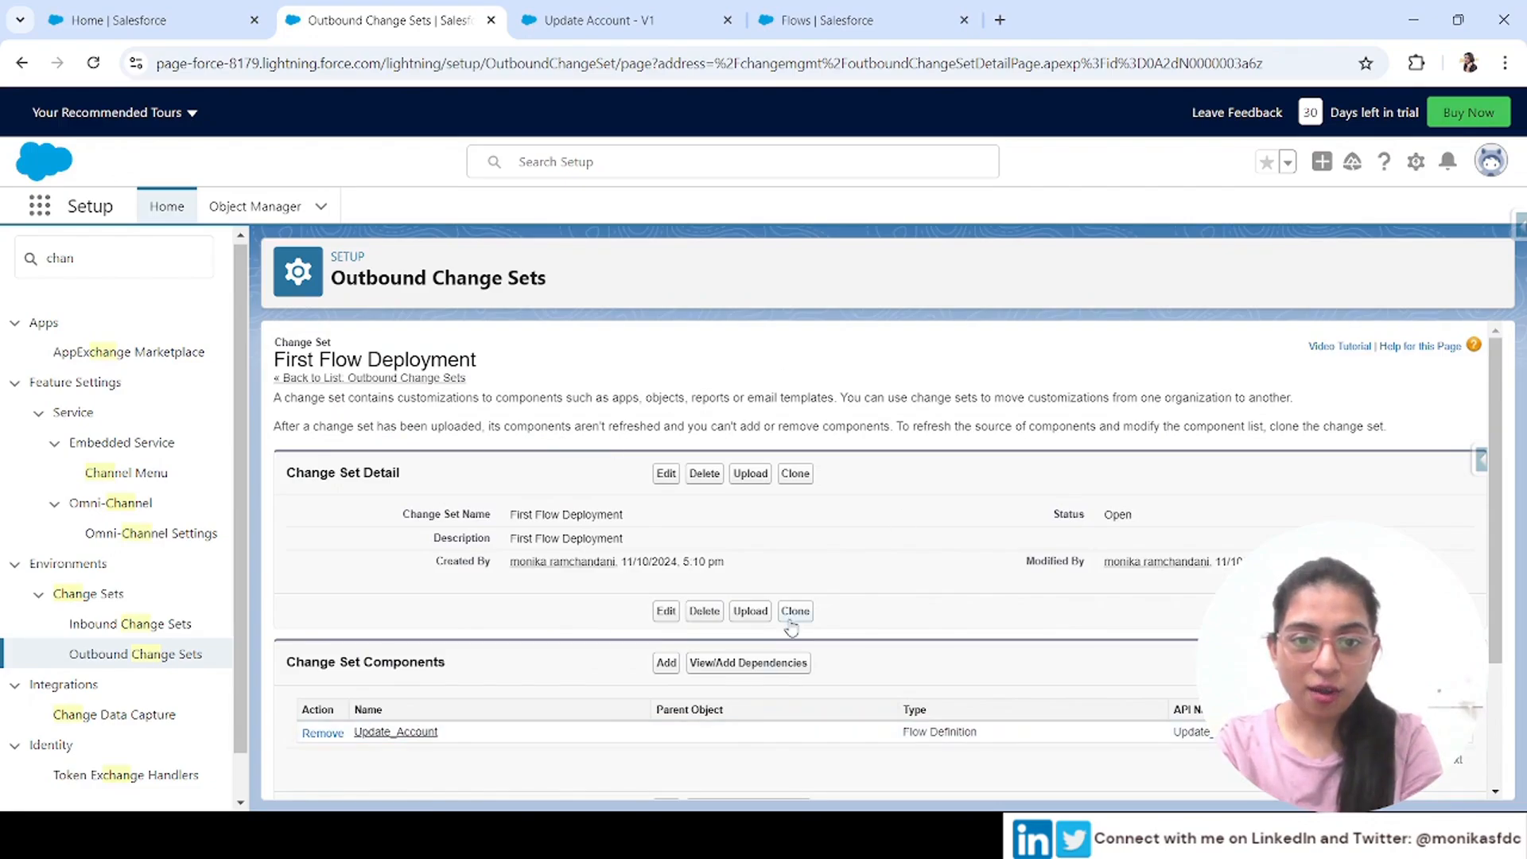
Try to upload the change set to a target organization and examine the upload page's message
left_click(751, 480)
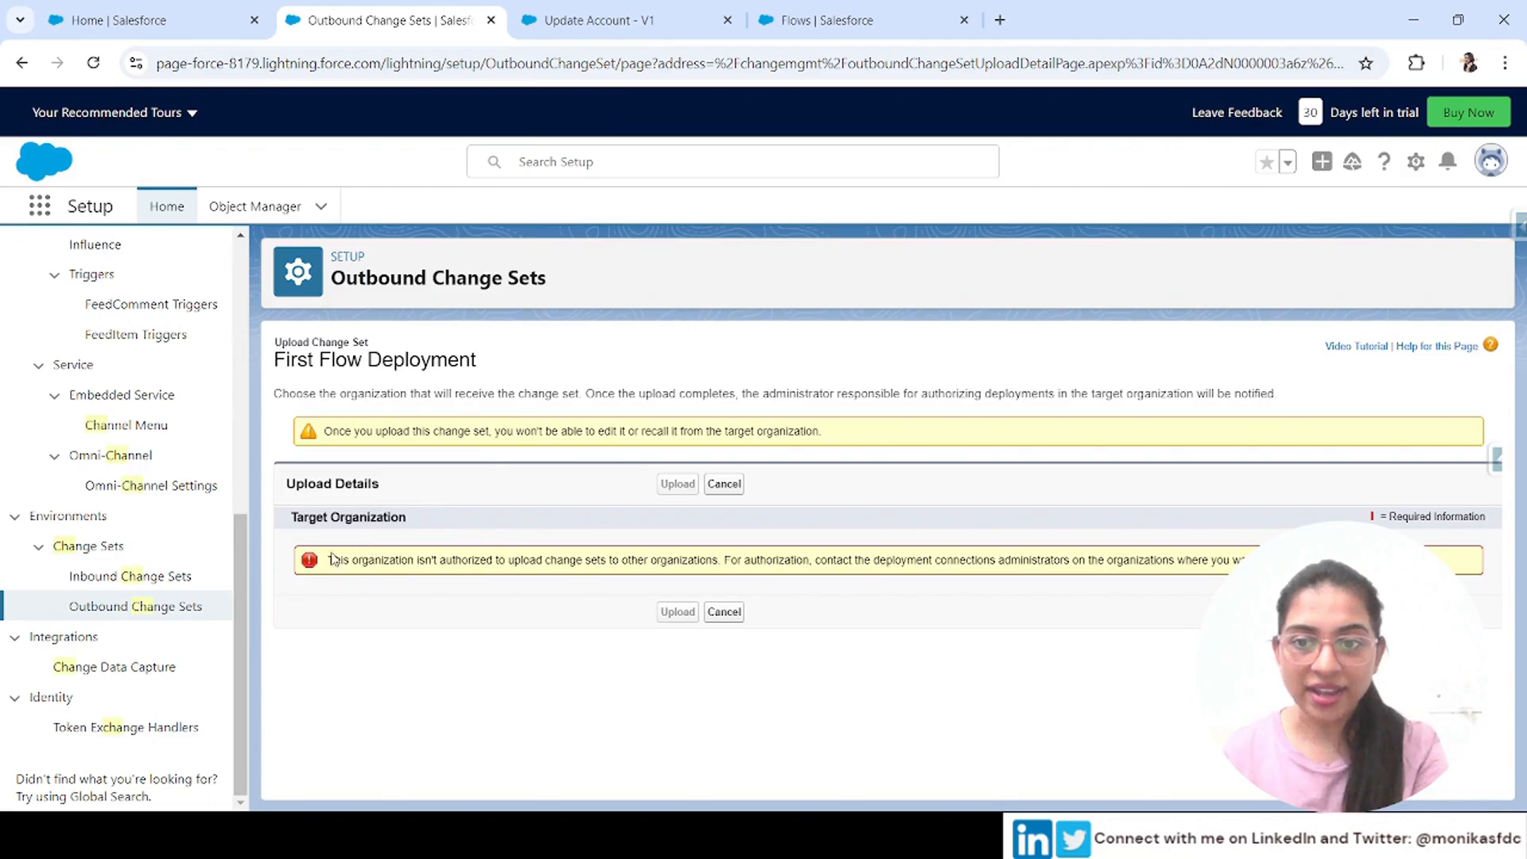
left_click_drag(325, 560, 499, 561)
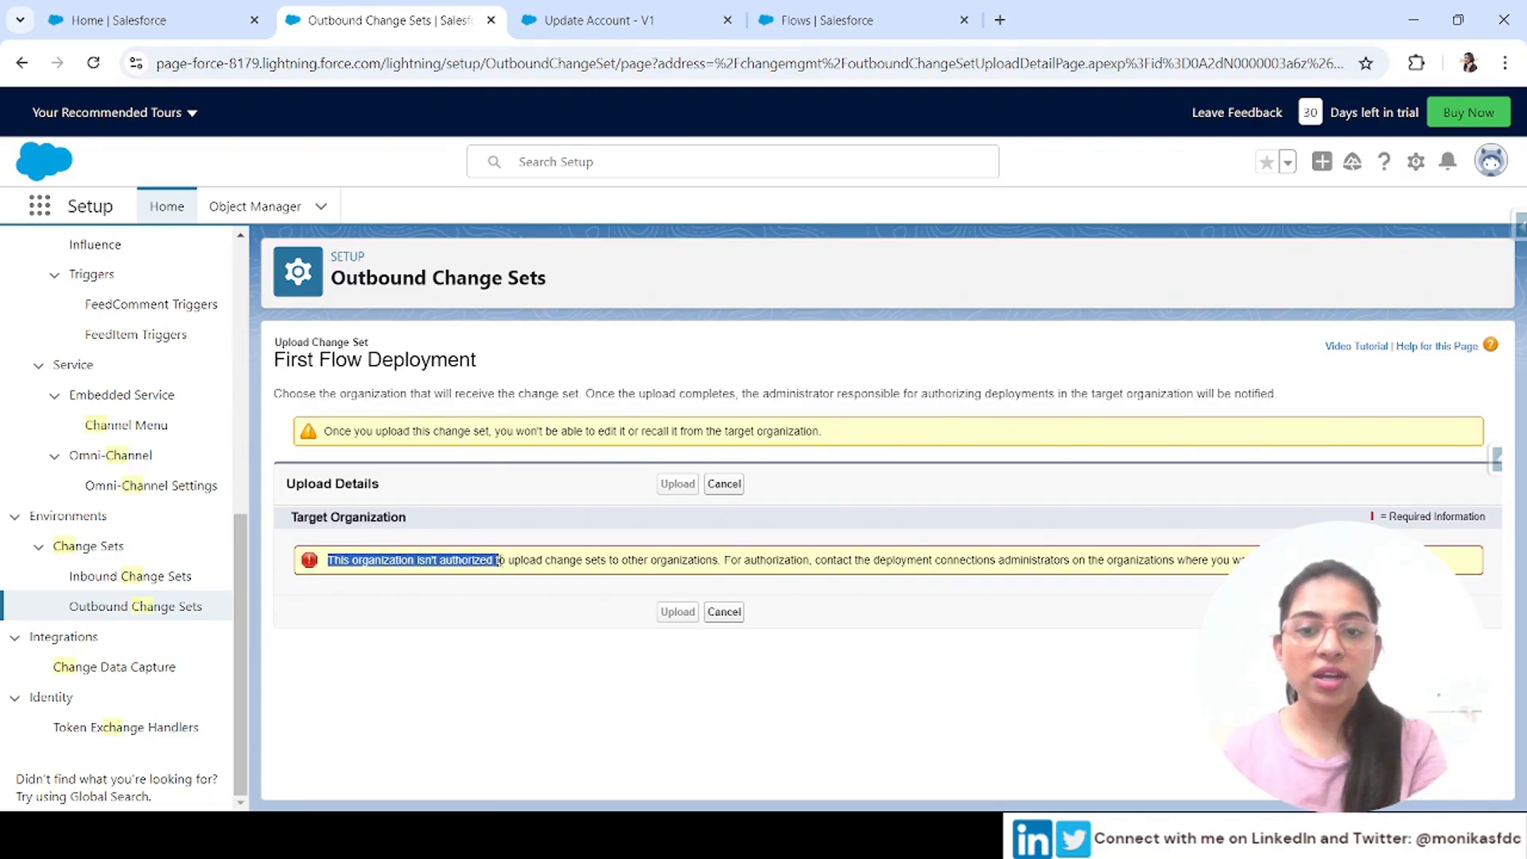
left_click_drag(499, 561, 726, 566)
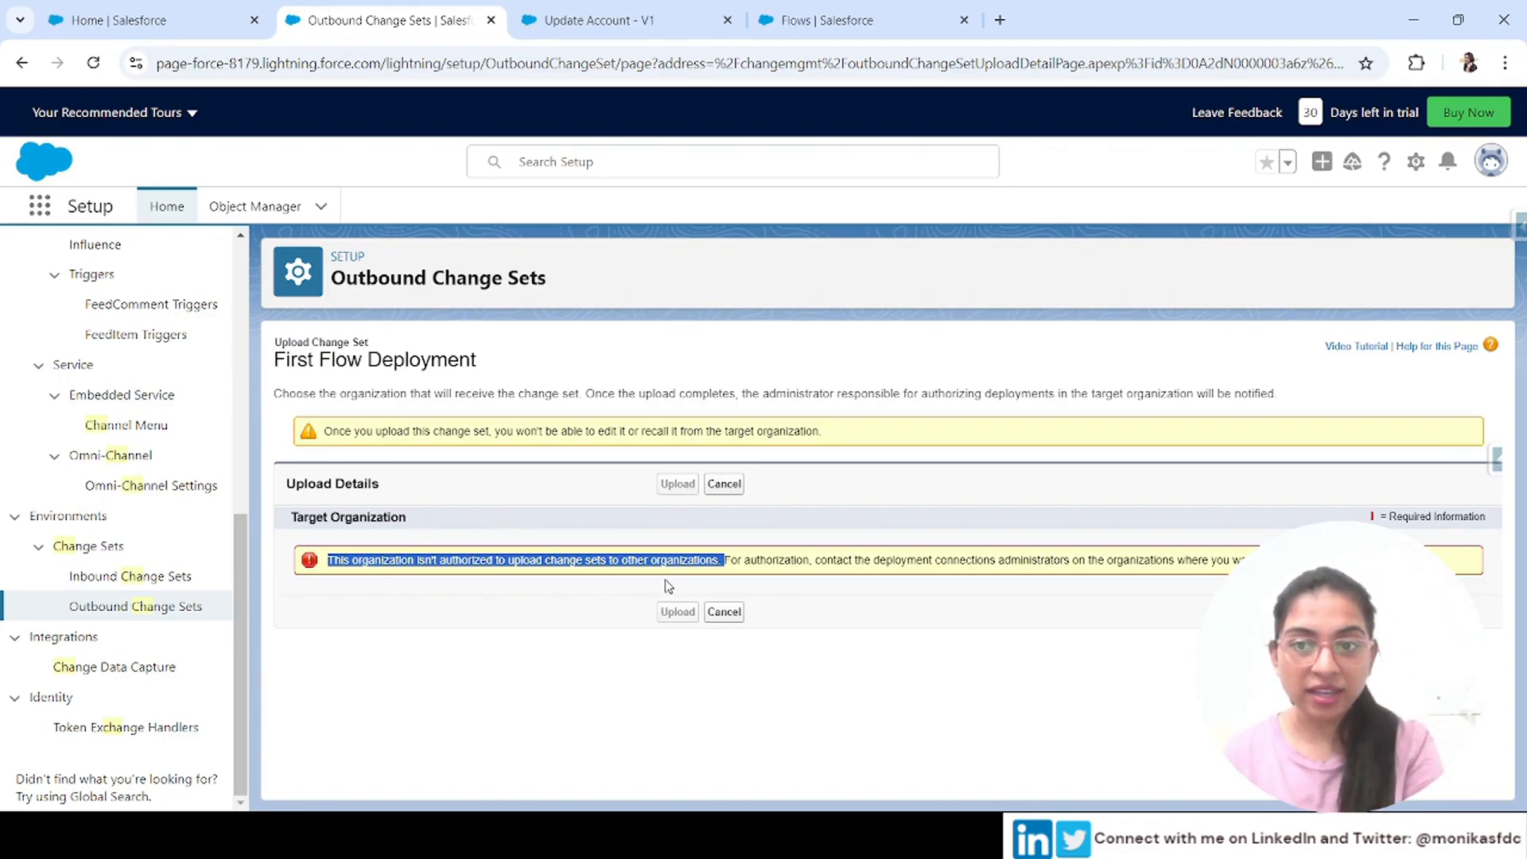
left_click(167, 576)
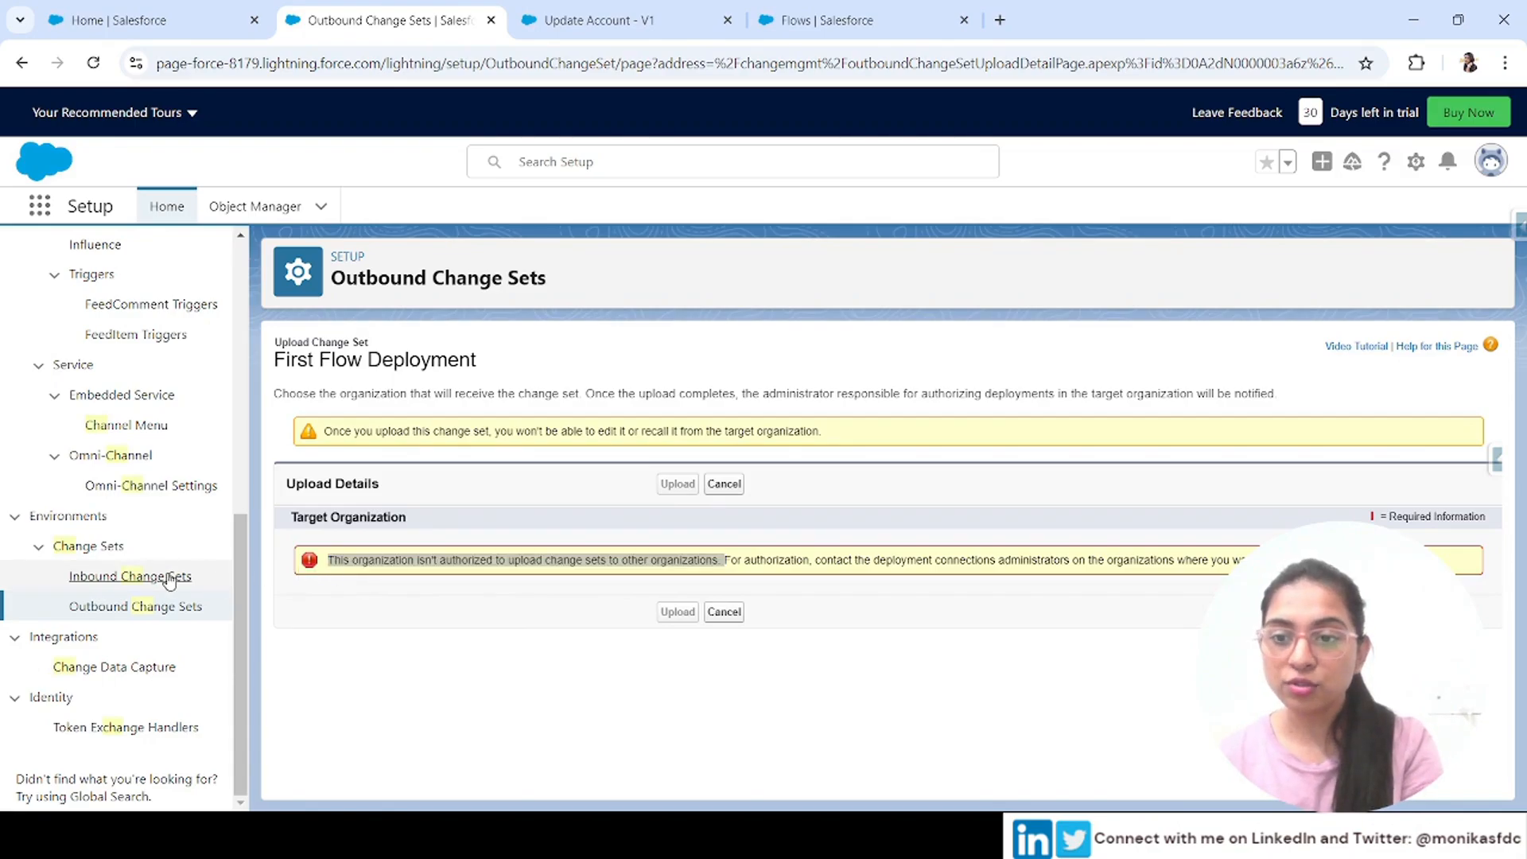